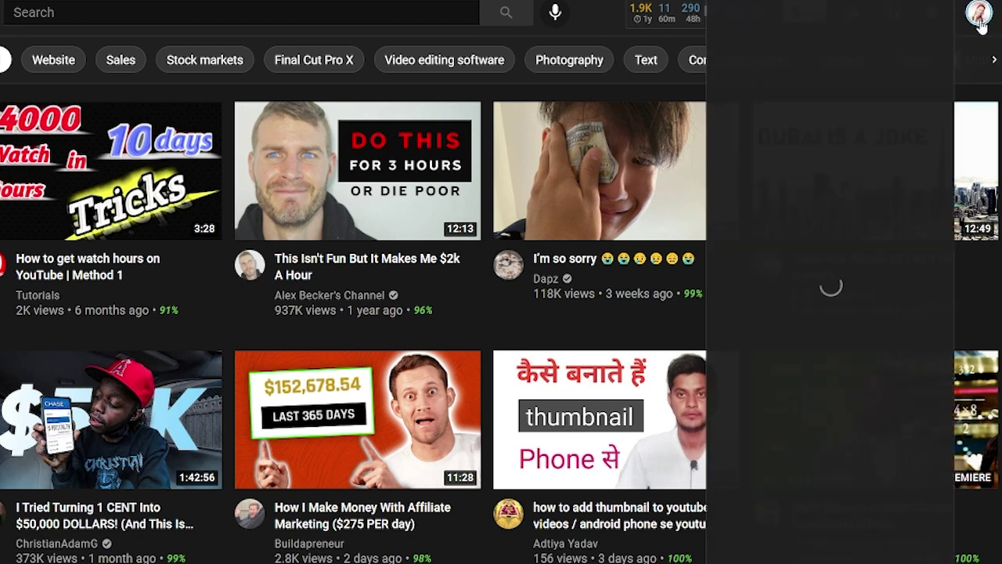
- Go to the Income Ola channel home page from the avatar menu
{"action": "left_click", "coordinate": [764, 148]}
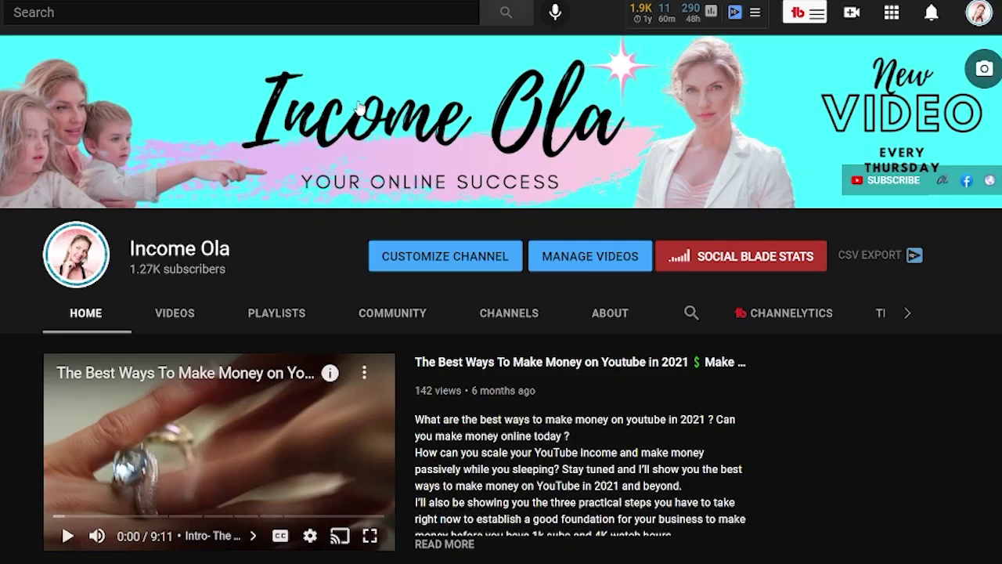
- Play all 12 videos of the Canva Tips and Design Tutorials playlist, starting from Part 1
{"action": "left_click", "coordinate": [285, 316]}
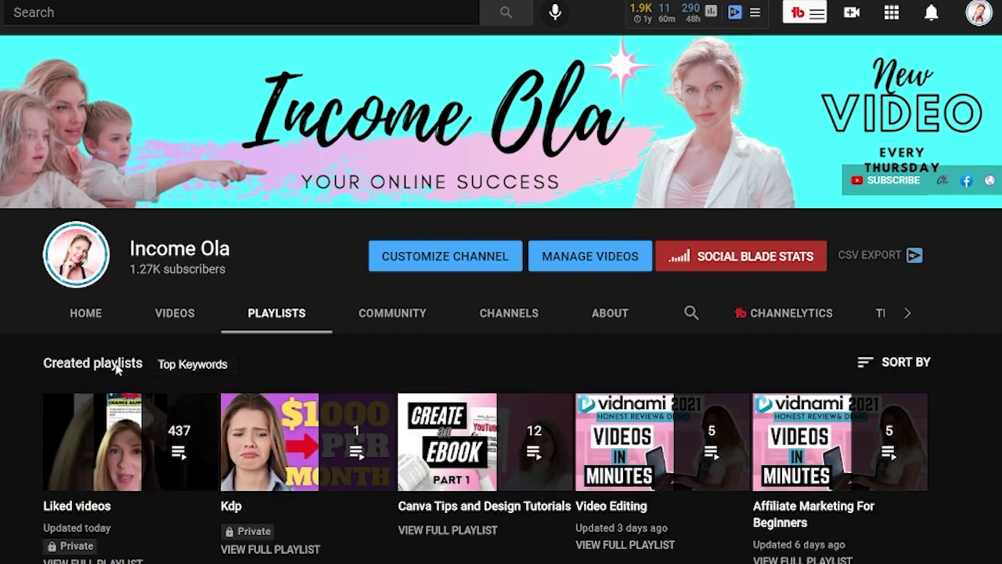
{"action": "scroll", "coordinate": [501, 328], "scroll_direction": "down", "scroll_amount": 2}
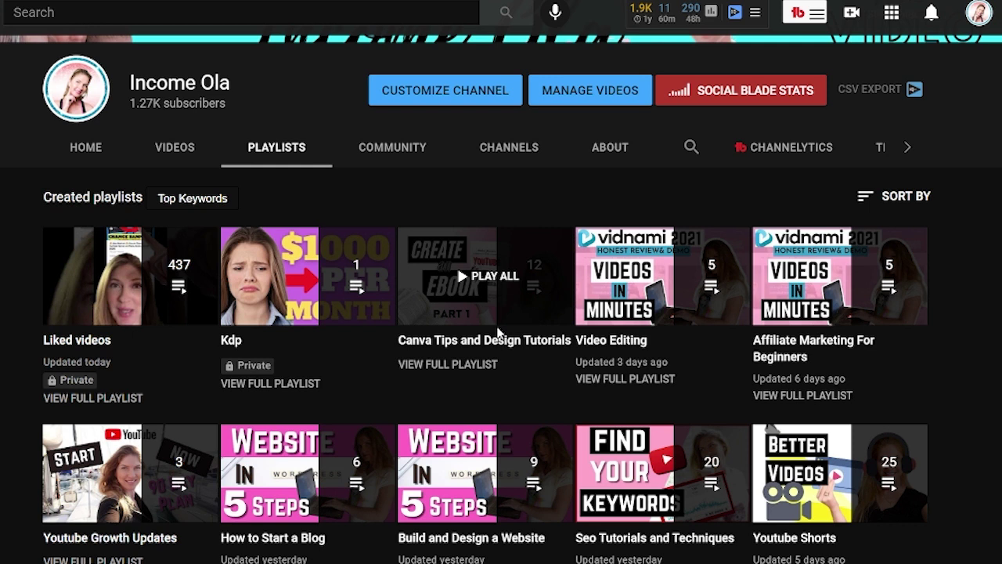
{"action": "left_click", "coordinate": [460, 299]}
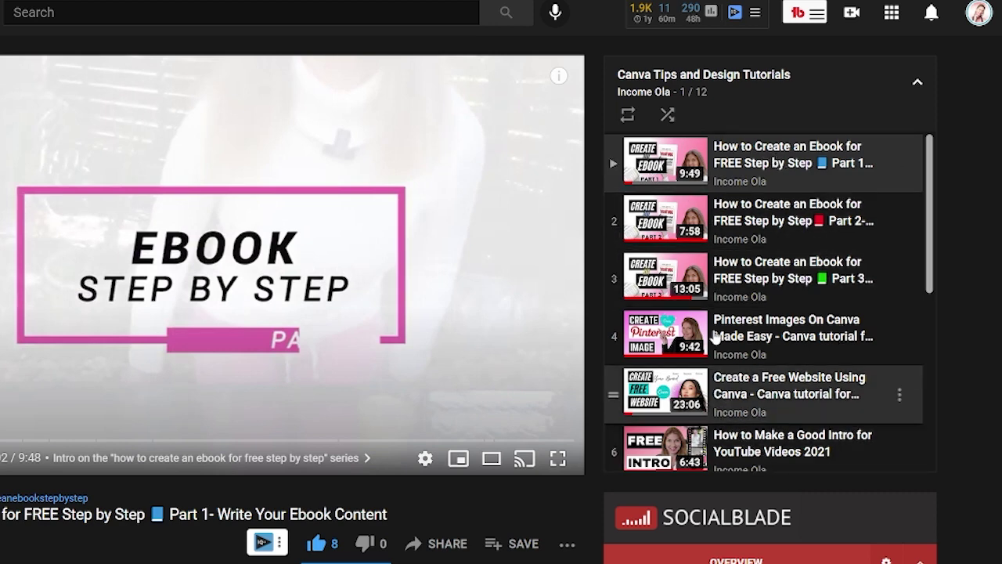
{"action": "scroll", "coordinate": [759, 196], "scroll_direction": "down", "scroll_amount": 1}
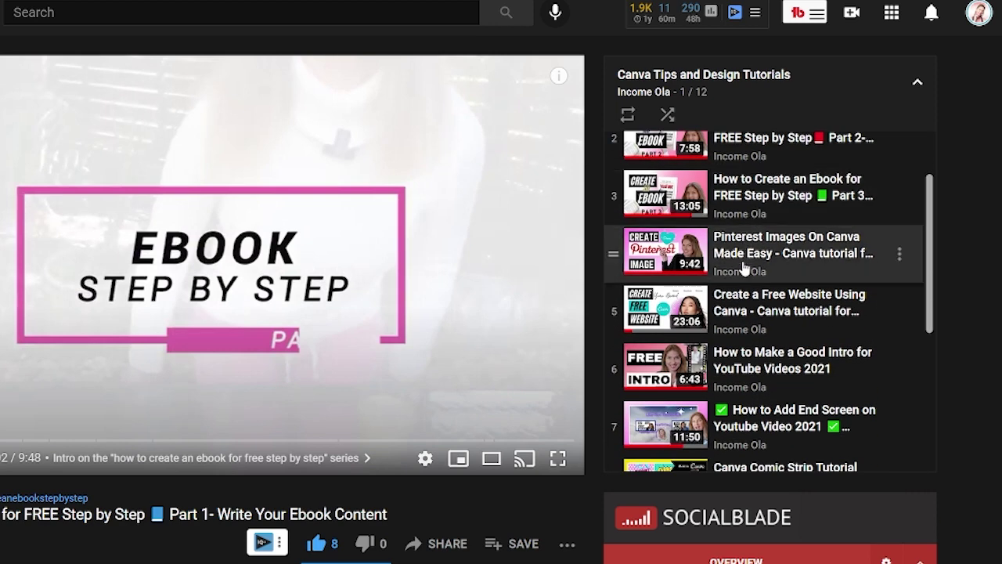
{"action": "scroll", "coordinate": [717, 293], "scroll_direction": "up", "scroll_amount": 2}
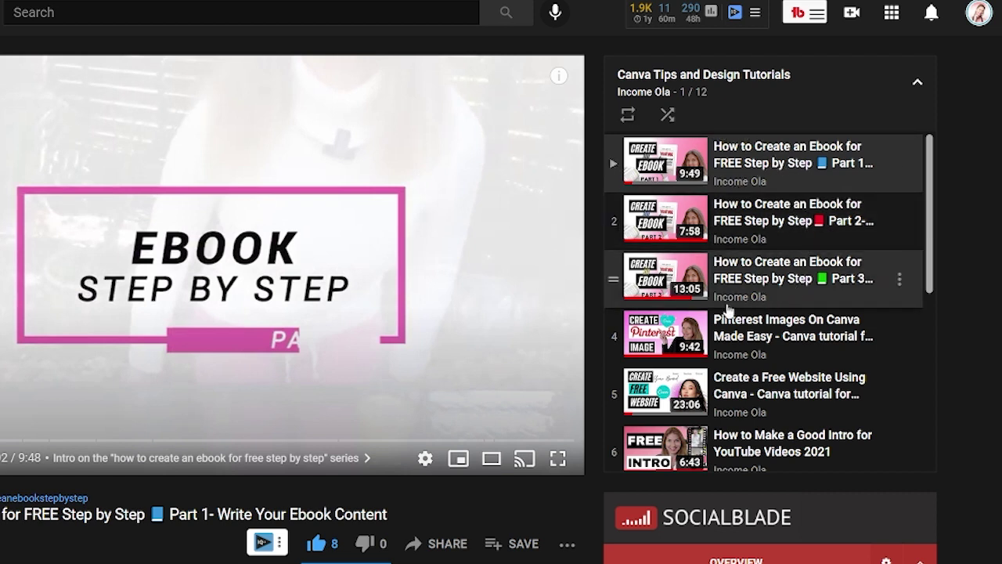
{"action": "scroll", "coordinate": [802, 432], "scroll_direction": "down", "scroll_amount": 5}
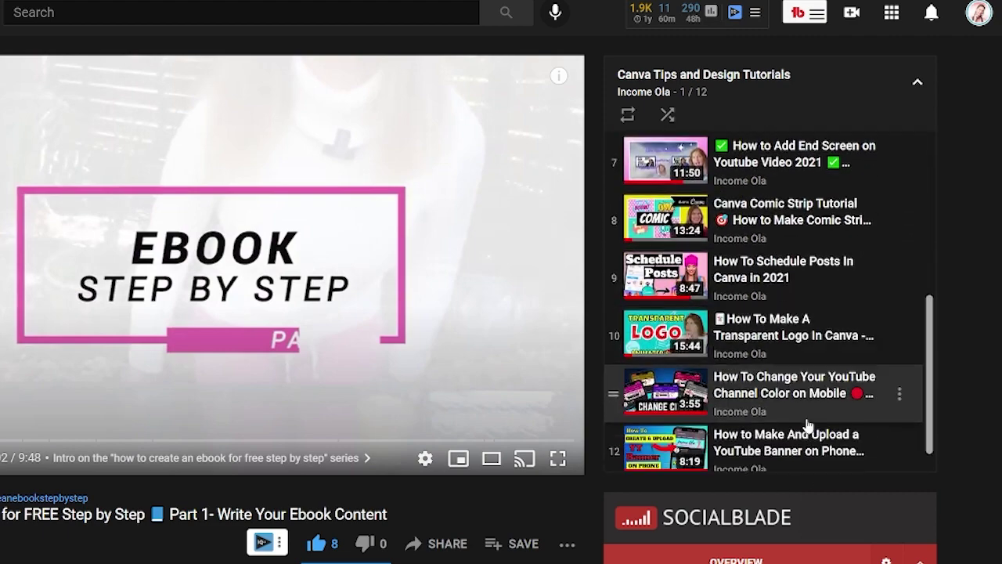
{"action": "scroll", "coordinate": [818, 415], "scroll_direction": "up", "scroll_amount": 5}
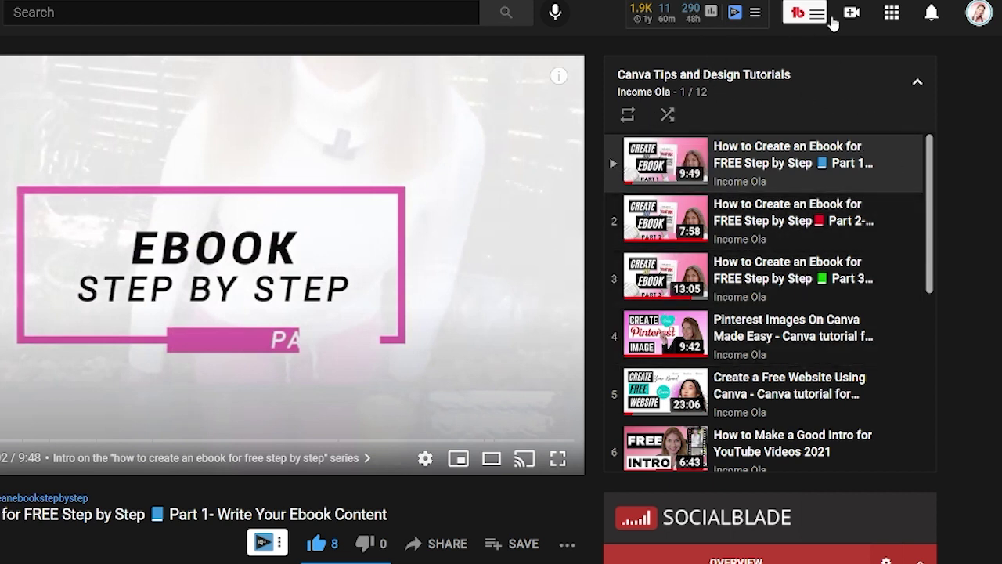
- Show YouTube Studio's Channel playlists page, including How To Grow a Youtube Channel with 78 videos
{"action": "left_click", "coordinate": [979, 24]}
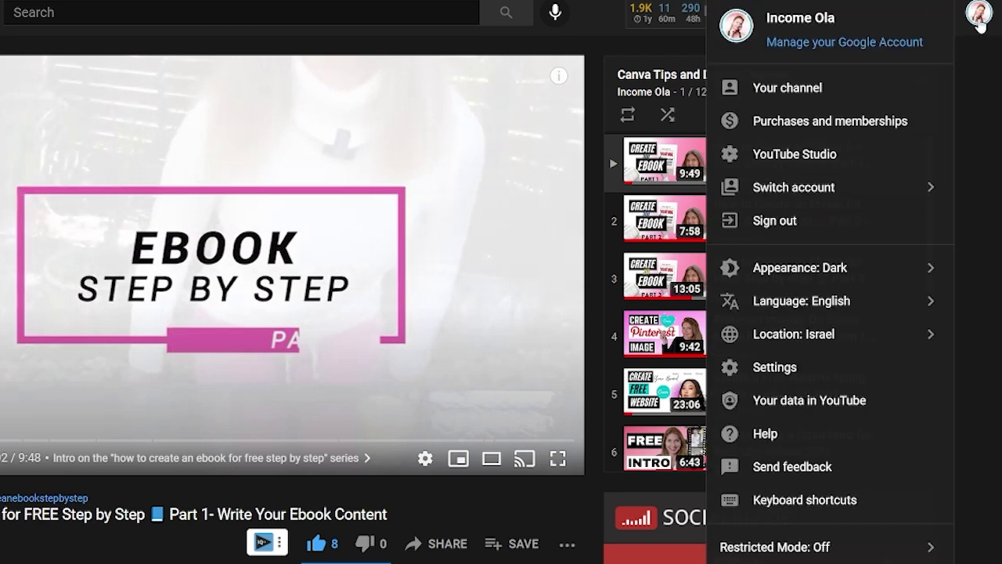
{"action": "left_click", "coordinate": [811, 154]}
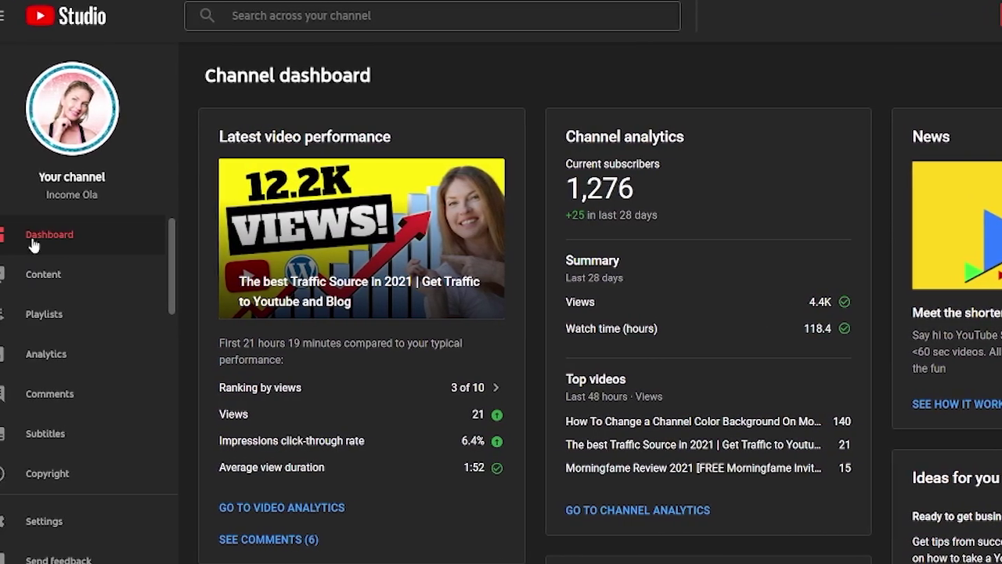
{"action": "left_click", "coordinate": [64, 314]}
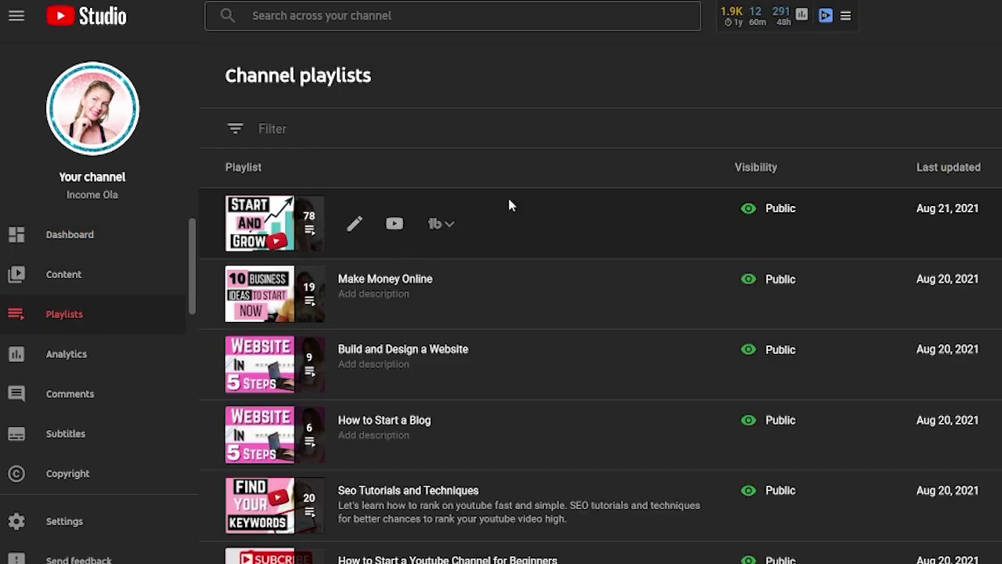
{"action": "scroll", "coordinate": [682, 253], "scroll_direction": "down", "scroll_amount": 1}
{"action": "scroll", "coordinate": [681, 252], "scroll_direction": "down", "scroll_amount": 4}
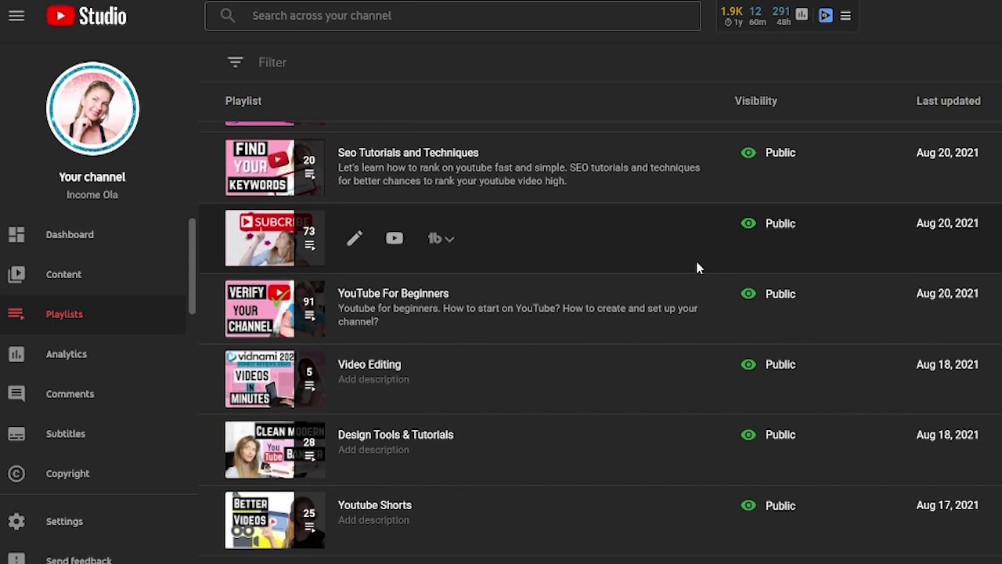
{"action": "scroll", "coordinate": [696, 499], "scroll_direction": "up", "scroll_amount": 5}
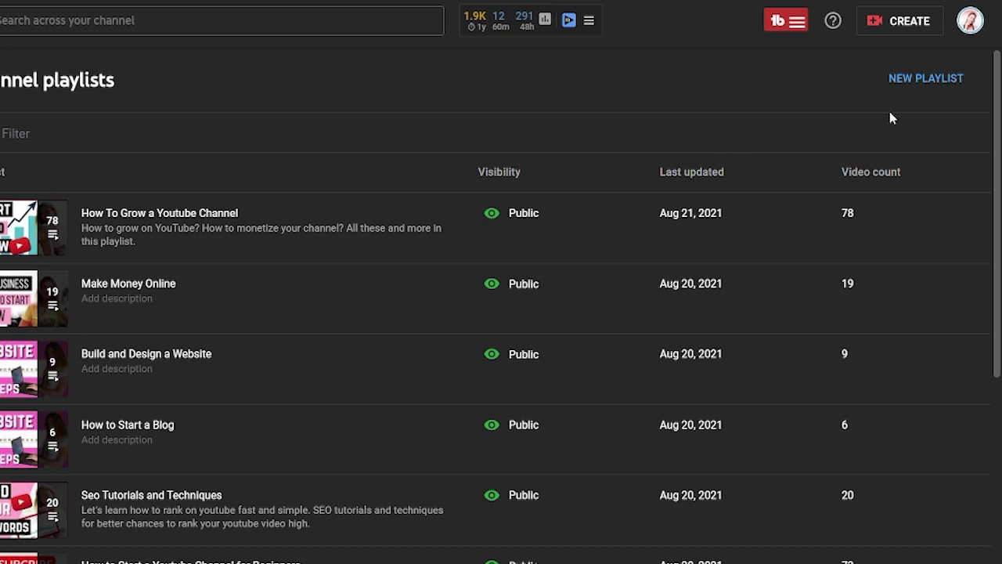
{"action": "left_click", "coordinate": [927, 79]}
{"action": "left_click", "coordinate": [563, 123]}
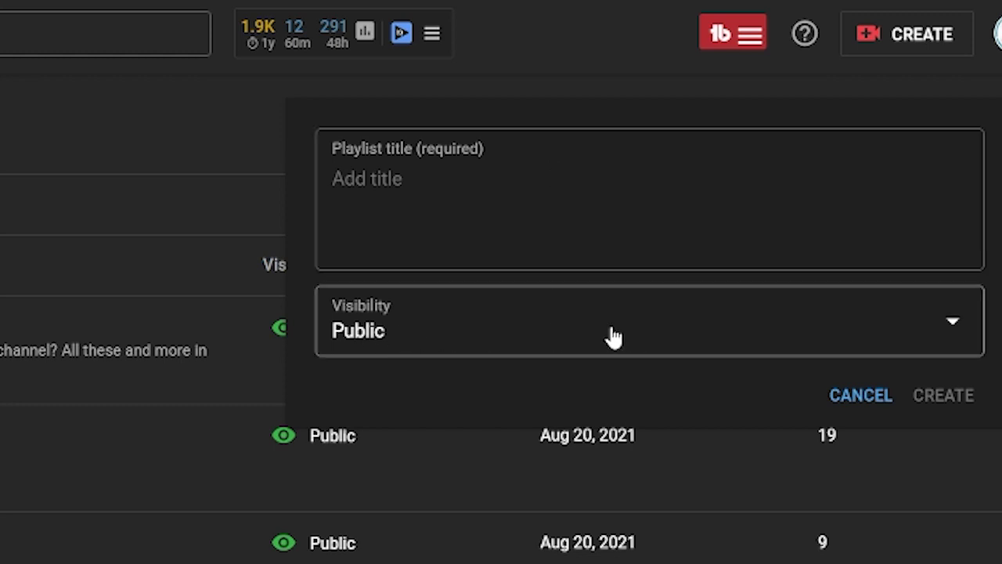
{"action": "left_click", "coordinate": [954, 334]}
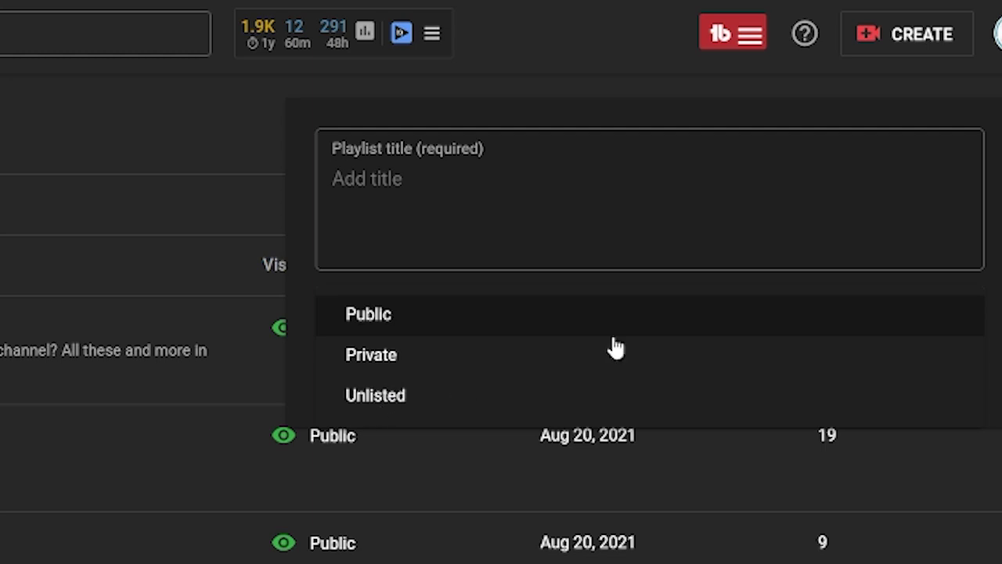
{"action": "left_click", "coordinate": [531, 223]}
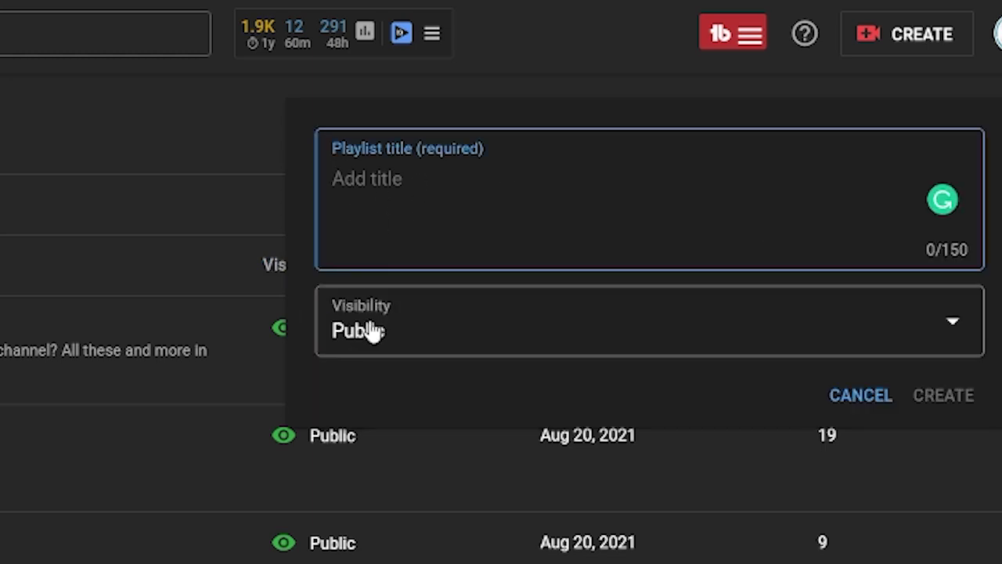
{"action": "left_click", "coordinate": [296, 210]}
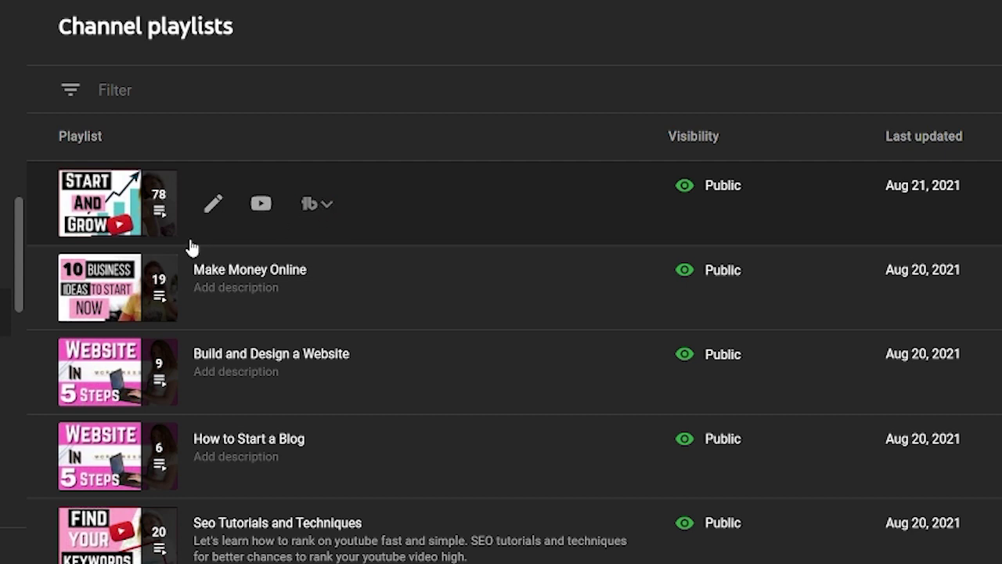
- Open How To Grow a Youtube Channel on YouTube and save its title unchanged
{"action": "left_click", "coordinate": [213, 208]}
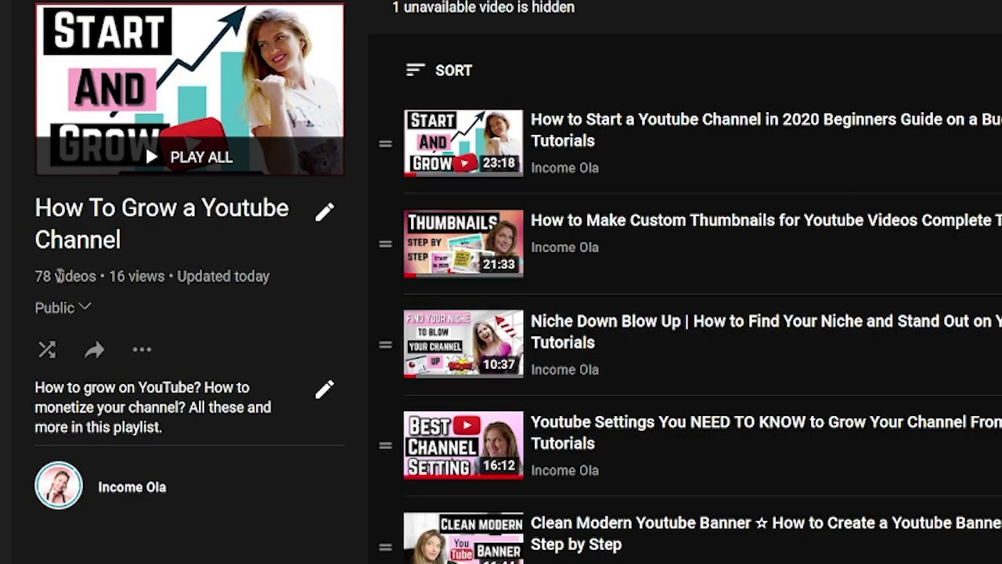
{"action": "left_click", "coordinate": [325, 214]}
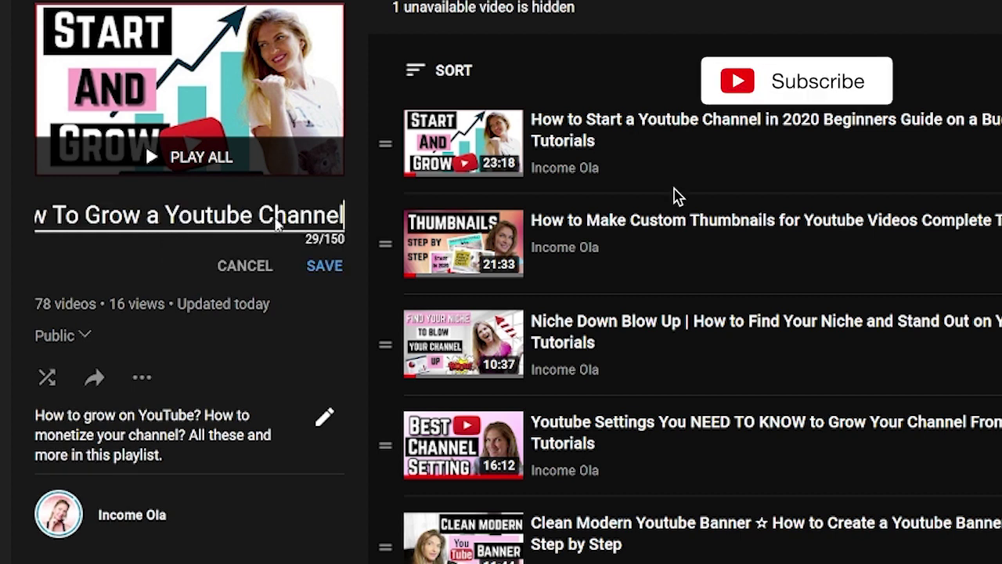
{"action": "left_click", "coordinate": [313, 266]}
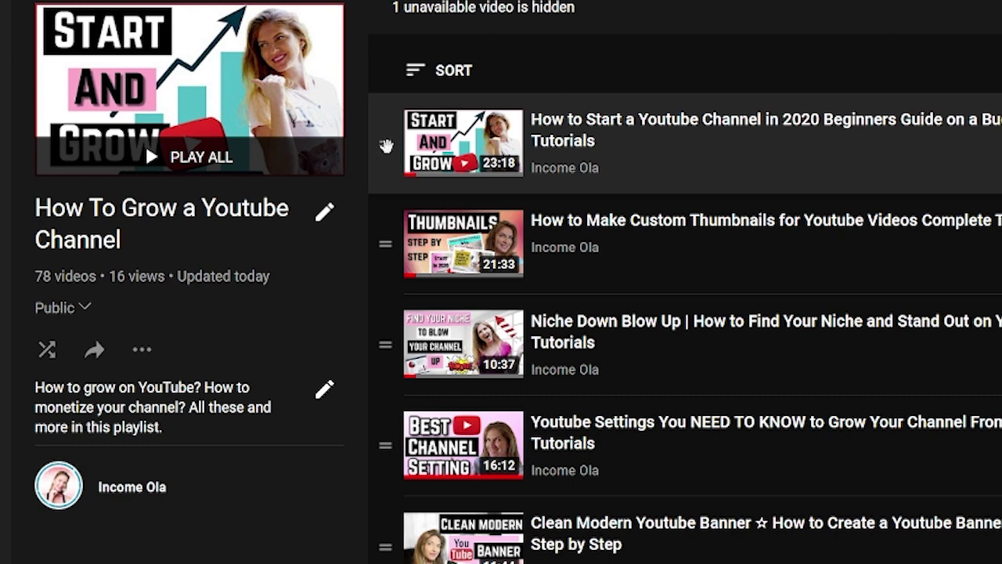
{"action": "left_click_drag", "start_coordinate": [386, 146], "coordinate": [897, 163]}
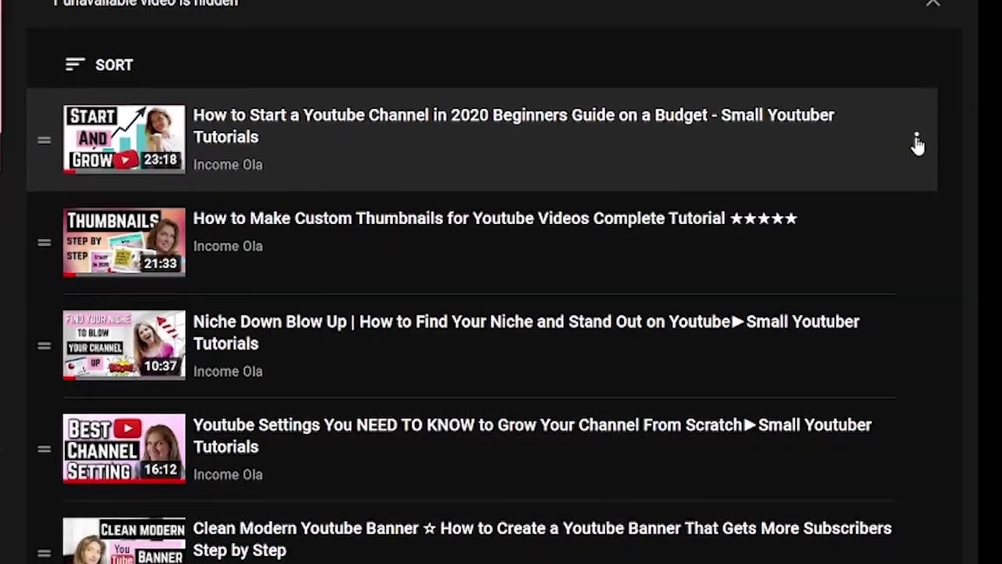
{"action": "left_click", "coordinate": [917, 141]}
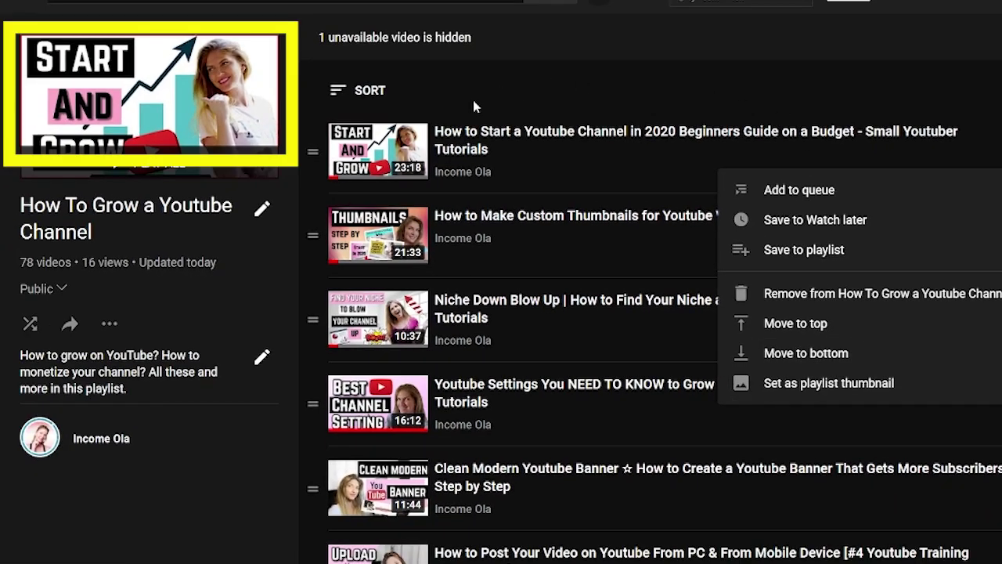
{"action": "key", "text": "Escape"}
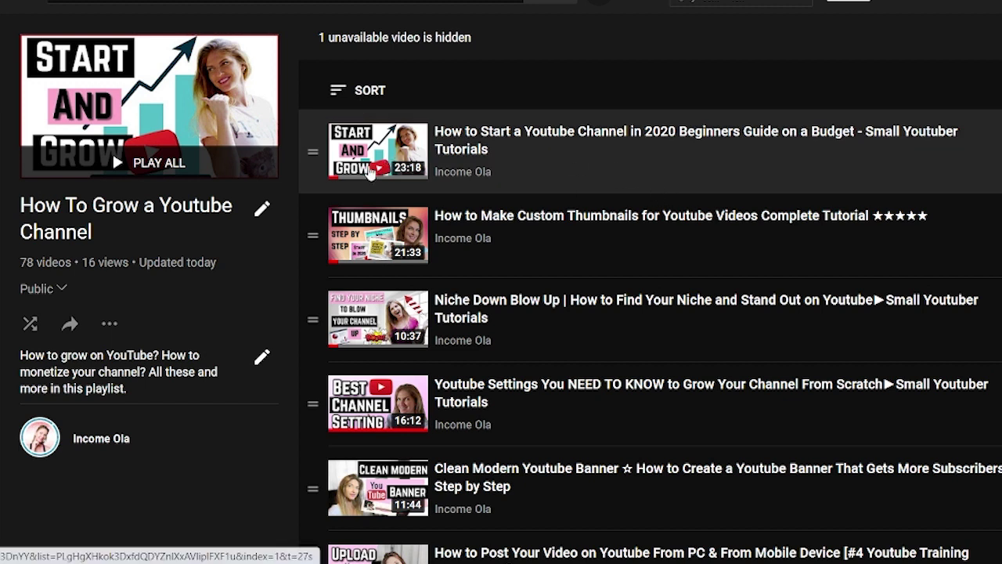
{"action": "left_click", "coordinate": [369, 91]}
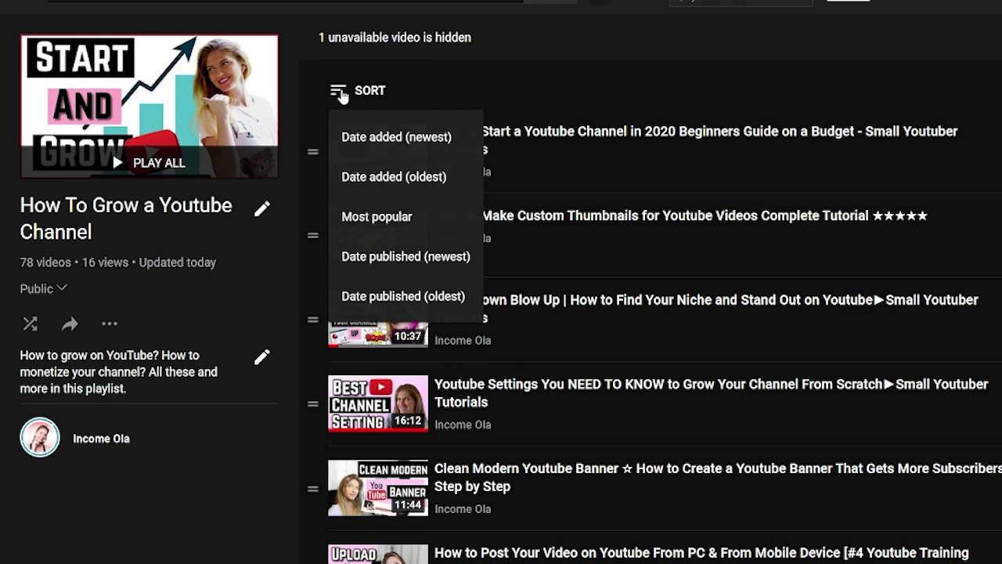
{"action": "left_click", "coordinate": [335, 95]}
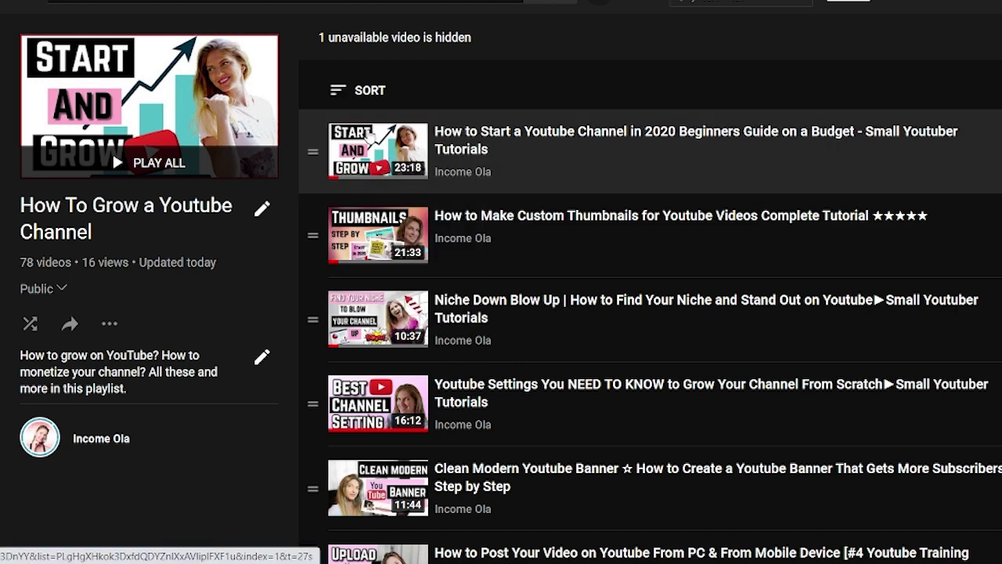
{"action": "scroll", "coordinate": [528, 362], "scroll_direction": "down", "scroll_amount": 6}
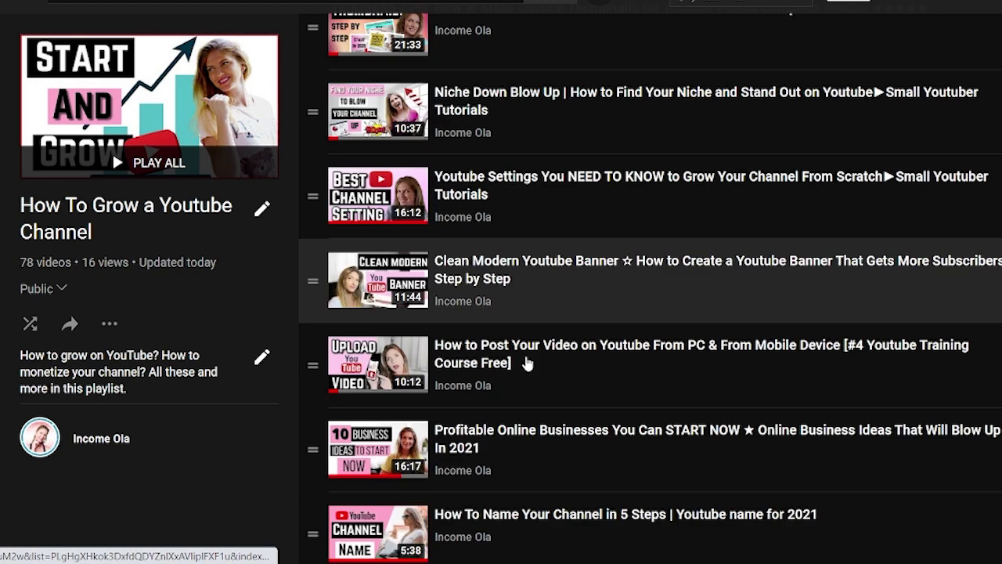
{"action": "scroll", "coordinate": [505, 399], "scroll_direction": "down", "scroll_amount": 18}
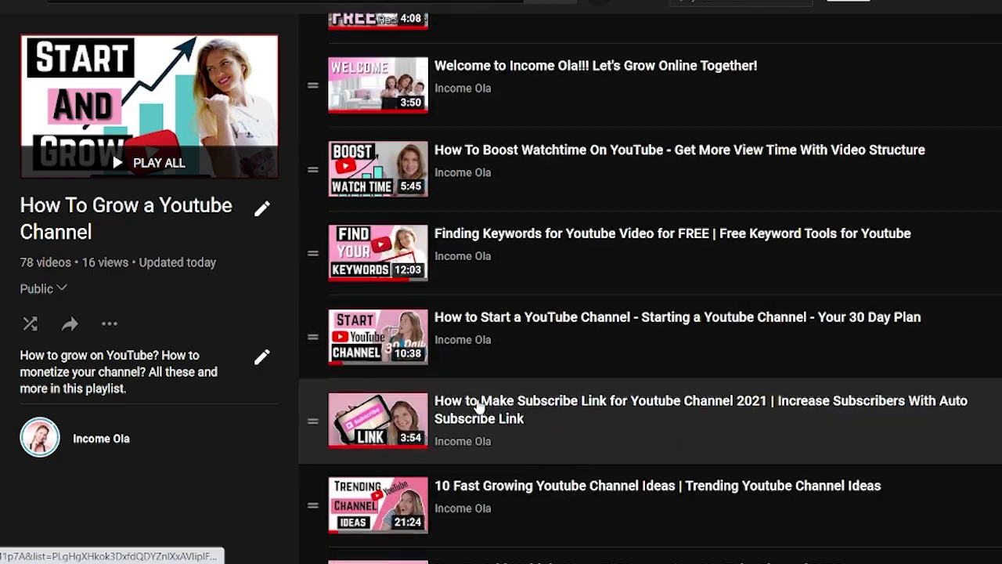
{"action": "scroll", "coordinate": [478, 409], "scroll_direction": "up", "scroll_amount": 20}
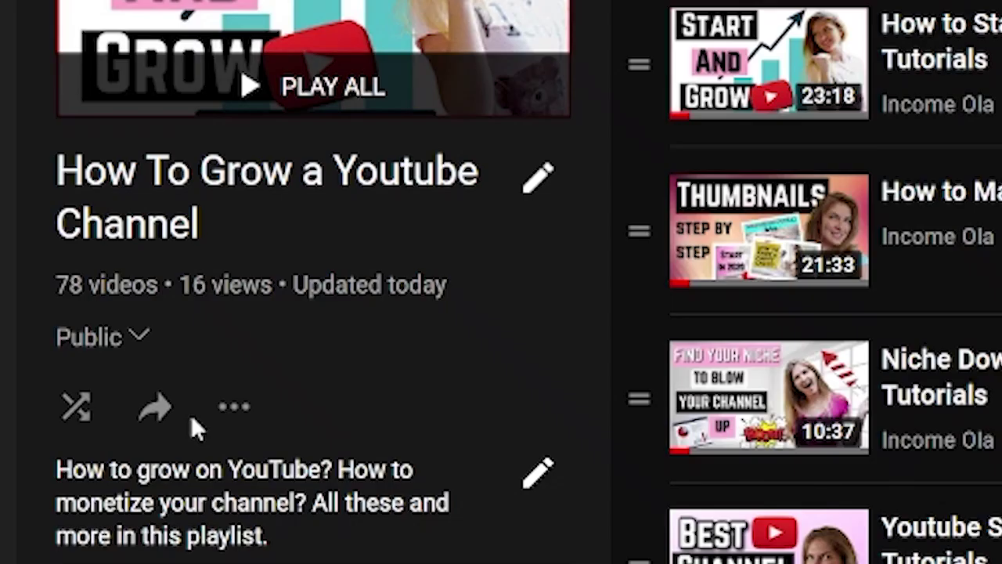
- Bring up the Add video to playlist dialog from the playlist's ... menu
{"action": "left_click", "coordinate": [237, 407]}
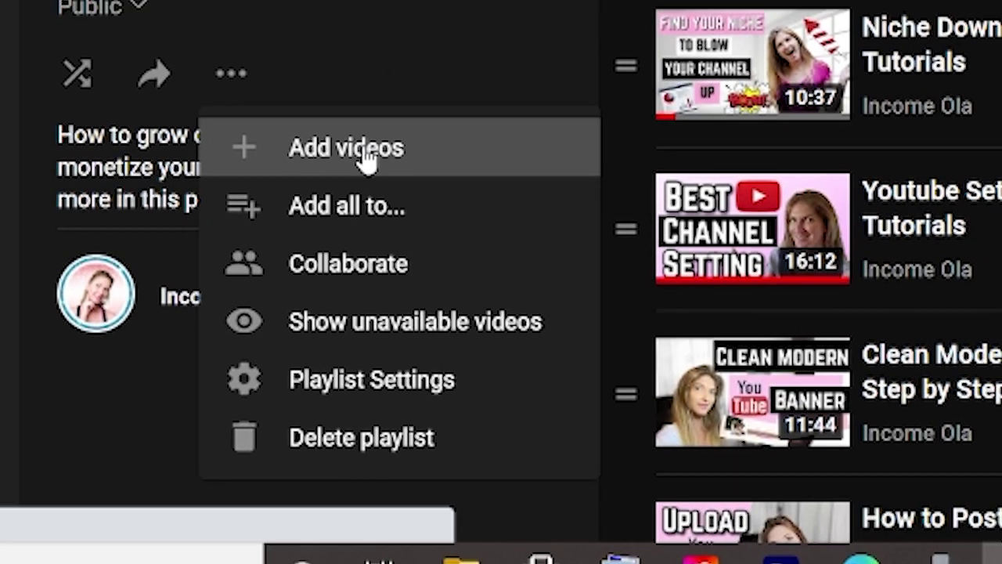
{"action": "left_click", "coordinate": [366, 156]}
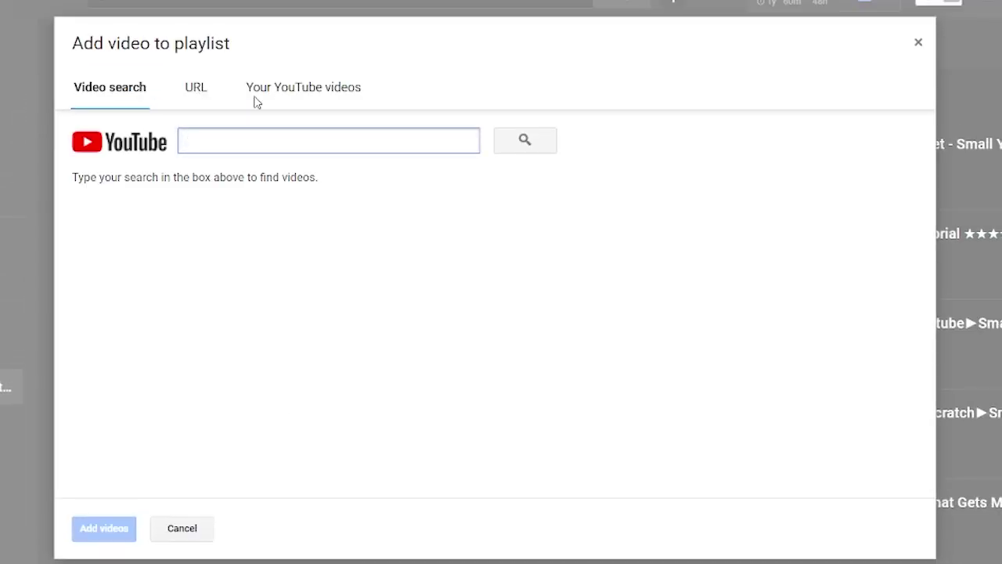
- Close the add-video dialog and leave Collaborate switched off for the playlist
{"action": "left_click", "coordinate": [323, 87]}
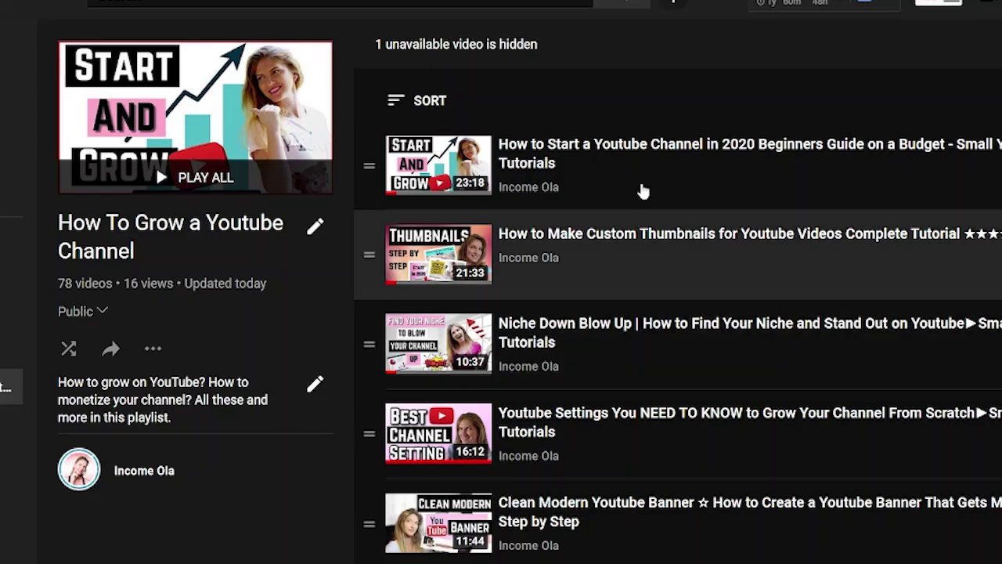
{"action": "left_click", "coordinate": [153, 349]}
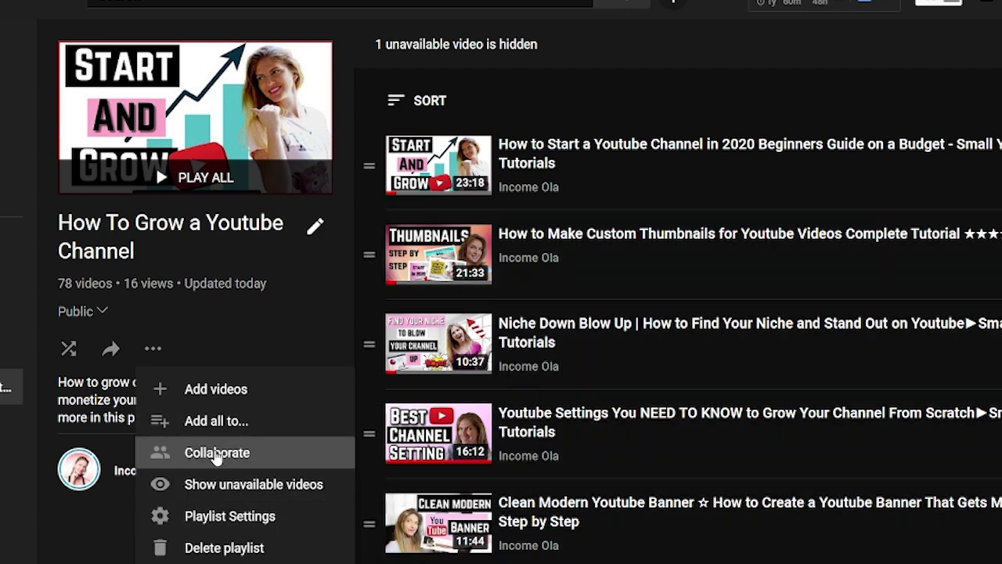
{"action": "left_click", "coordinate": [217, 453]}
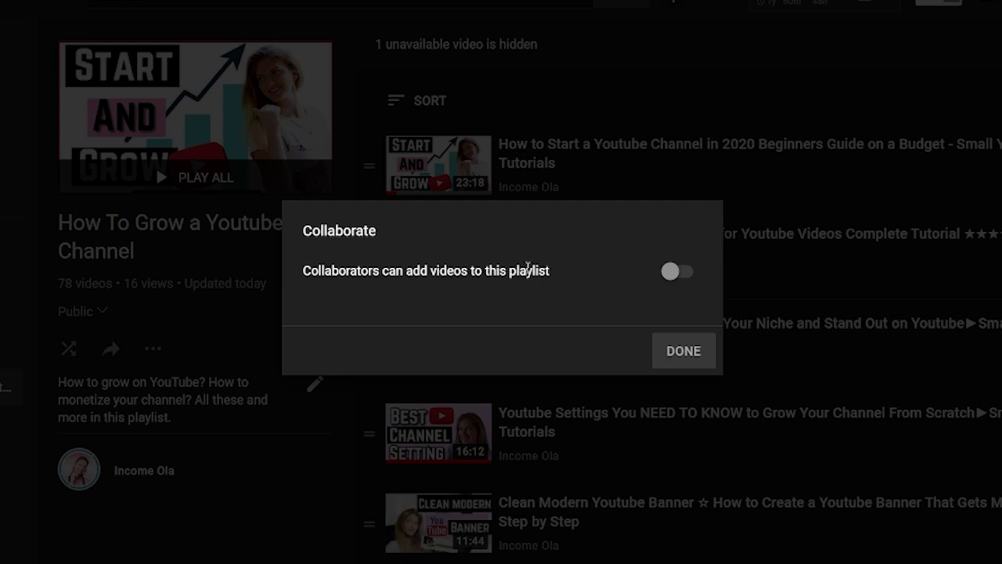
{"action": "left_click", "coordinate": [678, 349]}
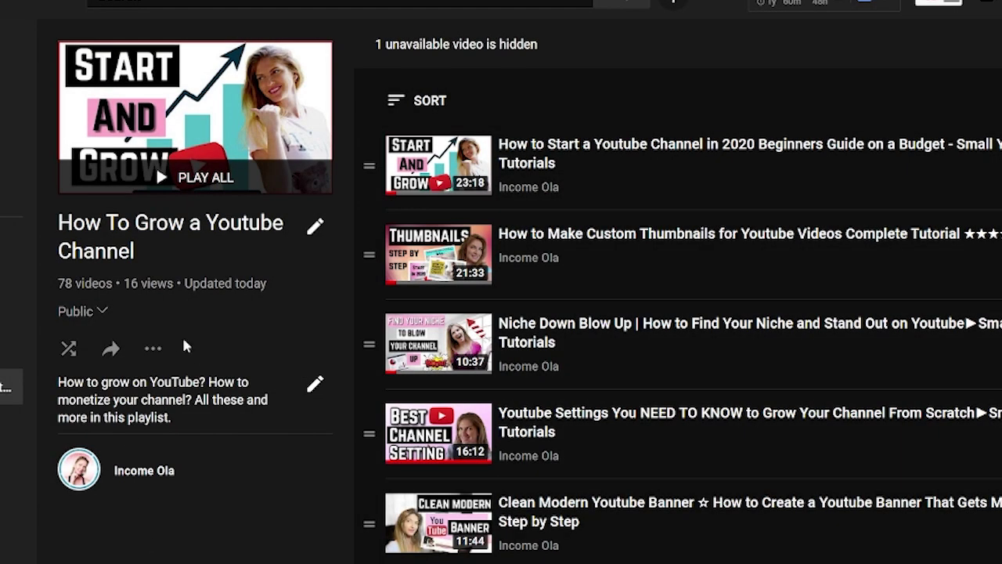
{"action": "left_click", "coordinate": [153, 348]}
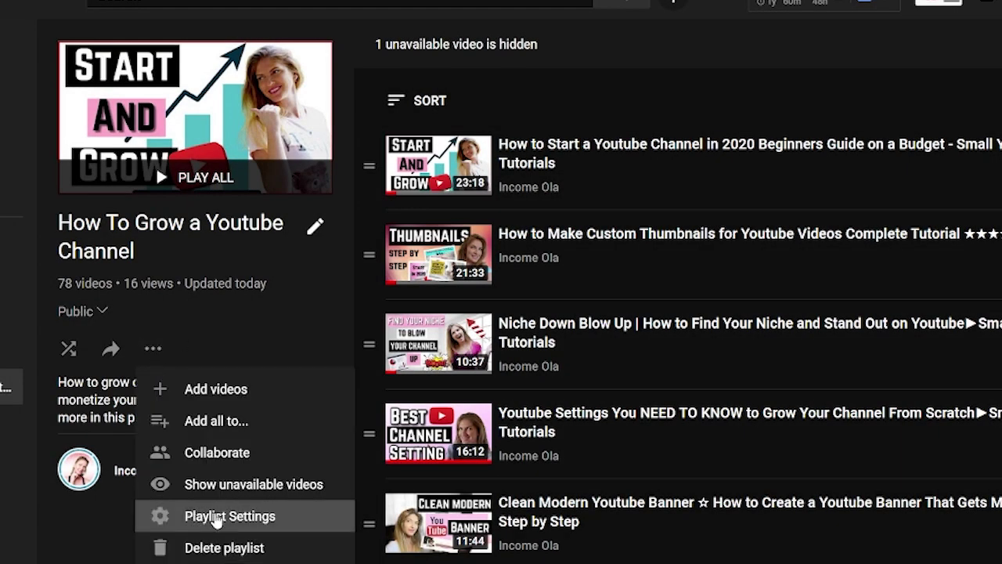
{"action": "left_click", "coordinate": [217, 518]}
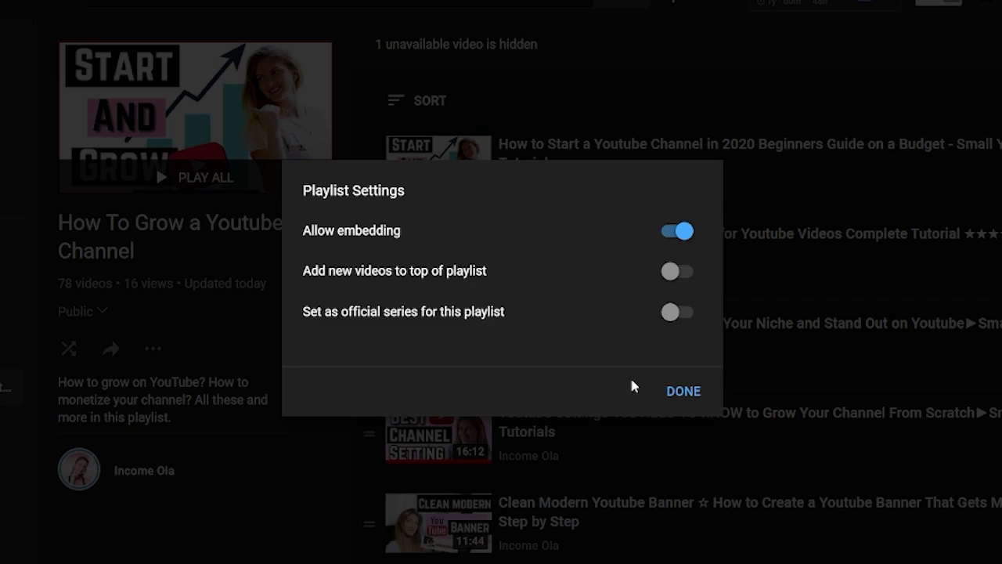
{"action": "left_click", "coordinate": [685, 390]}
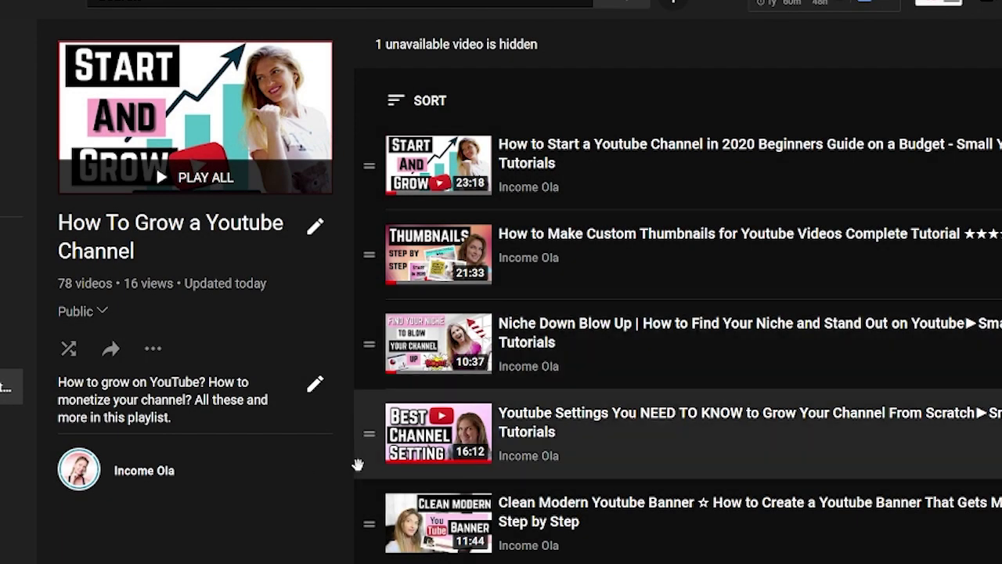
{"action": "left_click", "coordinate": [153, 348]}
{"action": "left_click", "coordinate": [152, 349]}
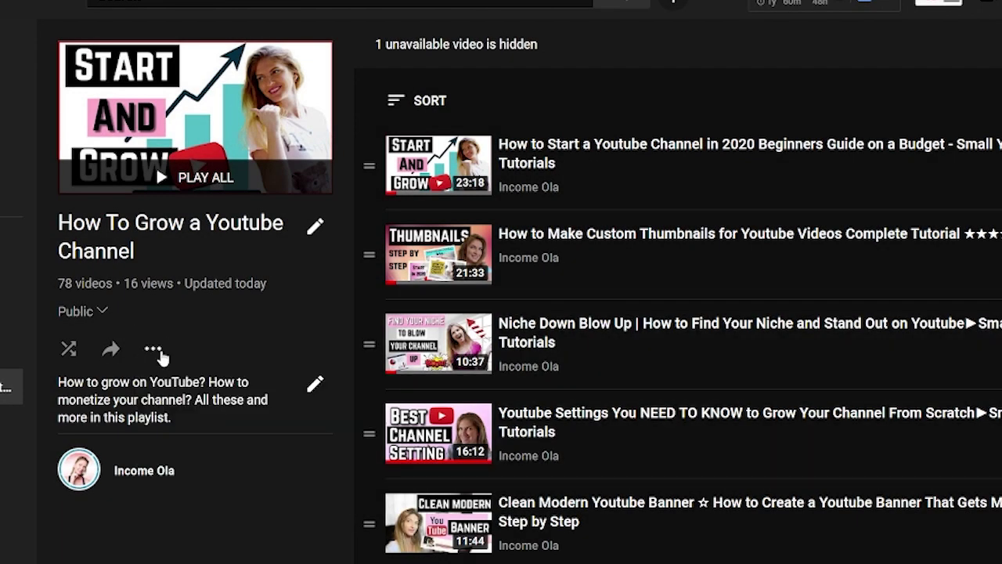
{"action": "left_click", "coordinate": [152, 348]}
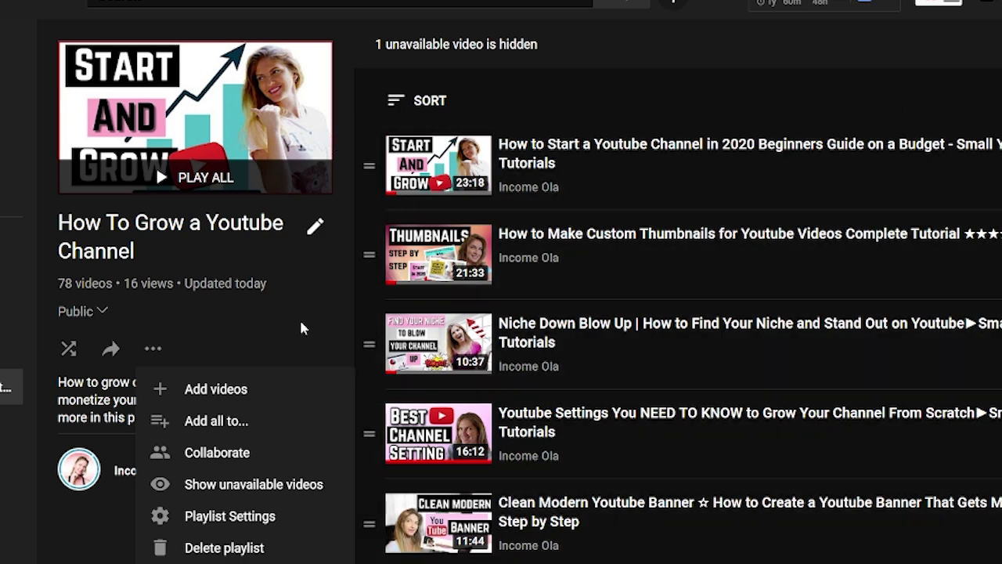
- Close the playlist's actions menu without deleting the playlist
{"action": "left_click", "coordinate": [258, 332]}
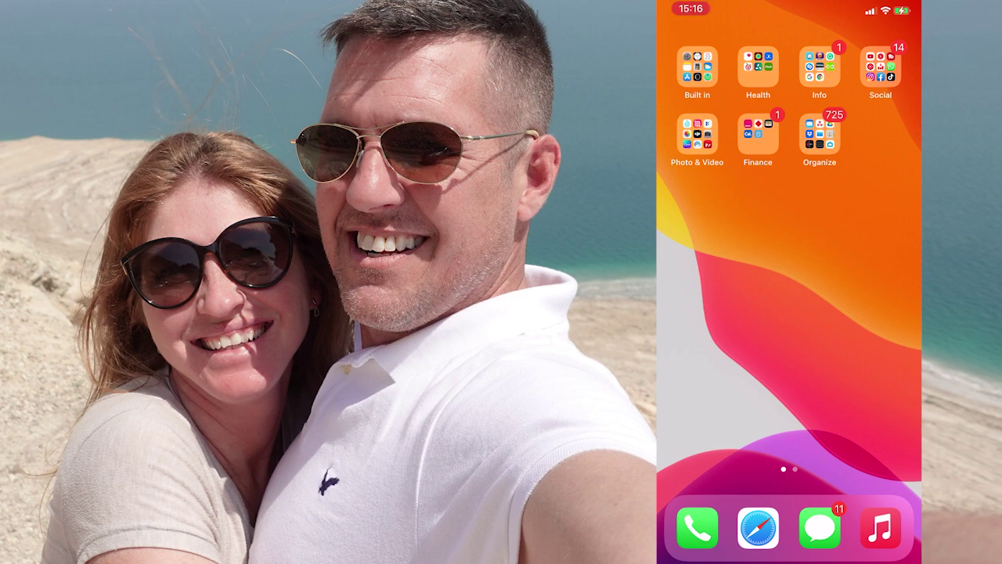
- Launch YT Studio from the phone's Social folder and open How To Grow a Youtube Channel under Playlists
{"action": "left_click", "coordinate": [880, 66]}
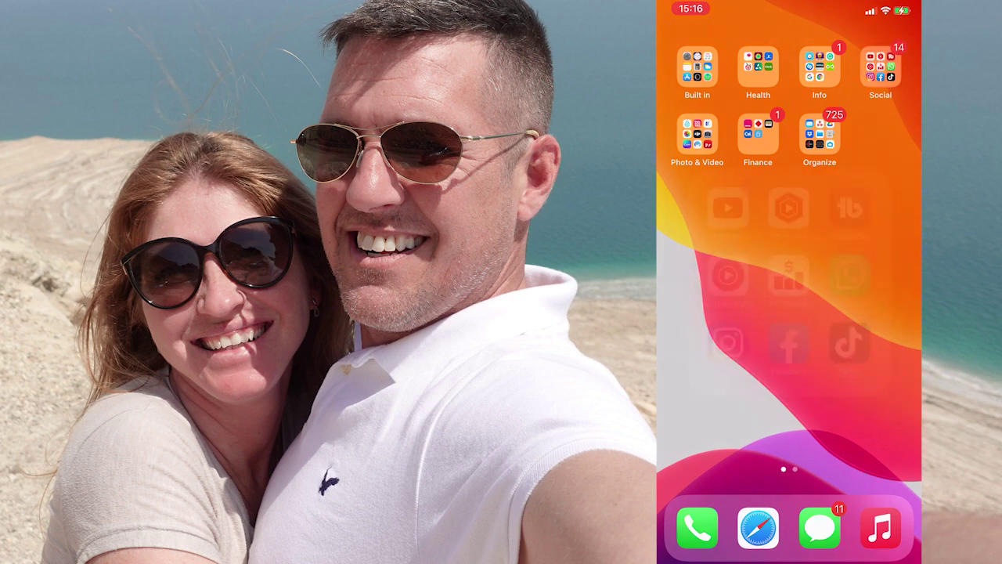
{"action": "left_click", "coordinate": [788, 208]}
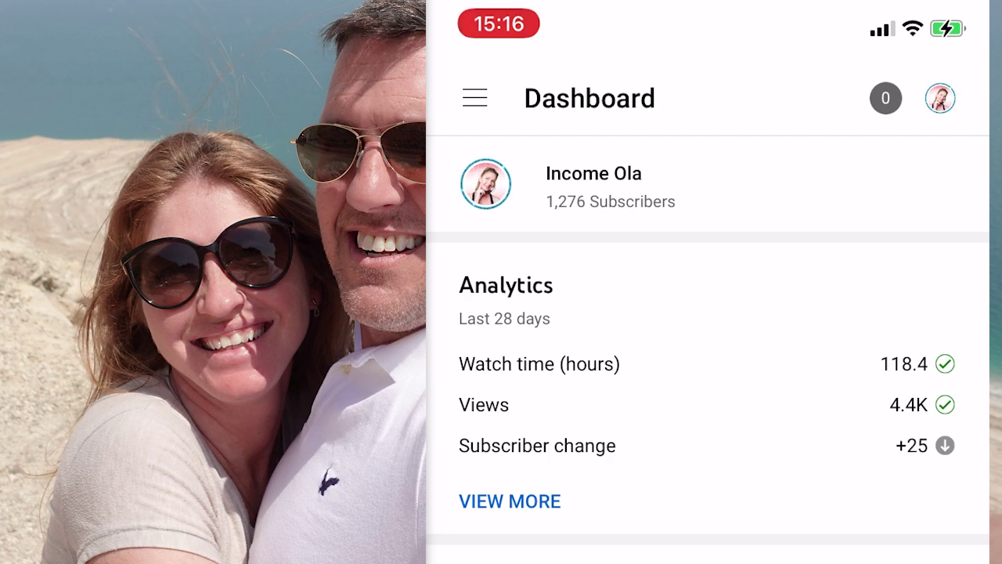
{"action": "left_click", "coordinate": [474, 98]}
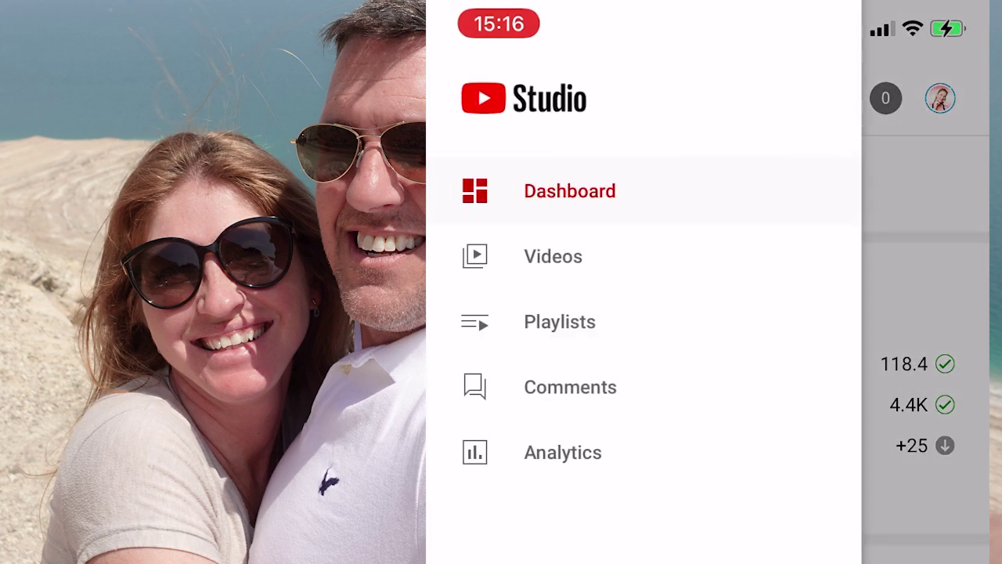
{"action": "left_click", "coordinate": [559, 322]}
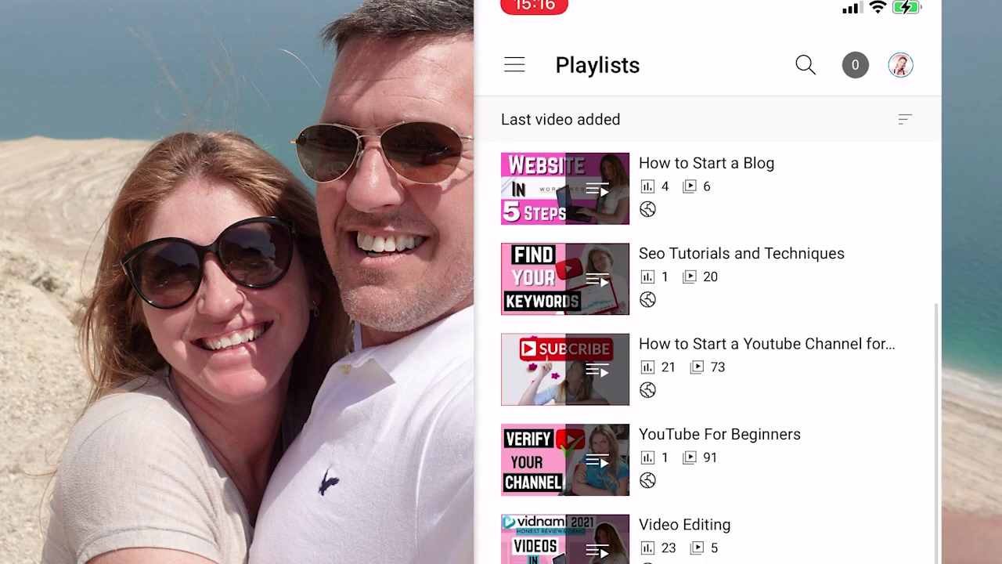
{"action": "scroll", "coordinate": [707, 352], "scroll_direction": "down", "scroll_amount": 5}
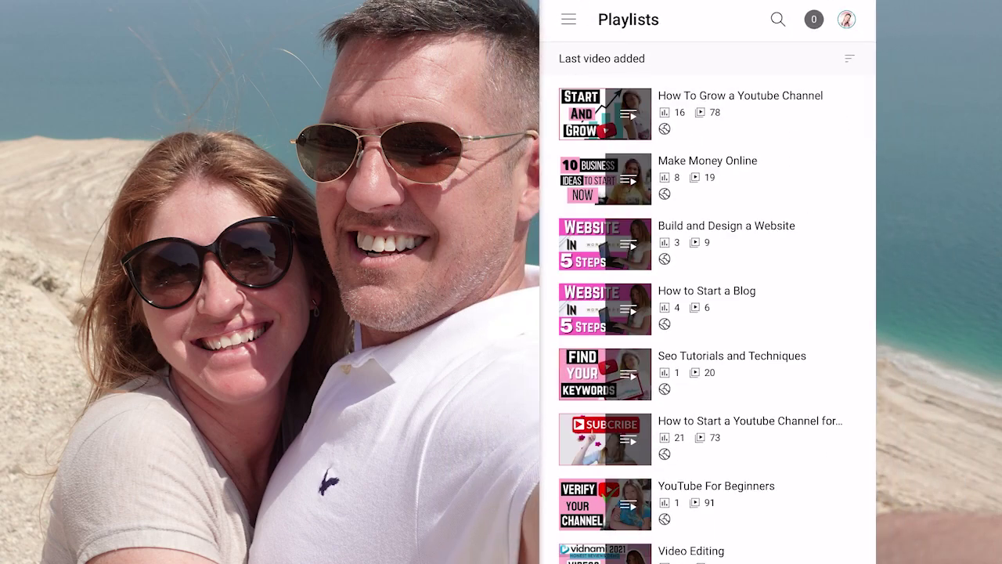
{"action": "left_click", "coordinate": [739, 110]}
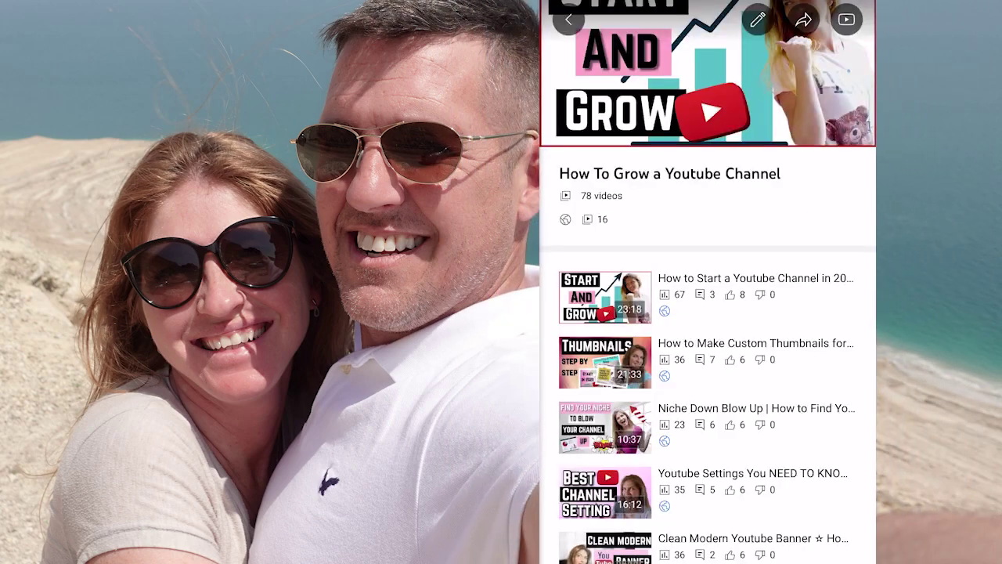
{"action": "scroll", "coordinate": [707, 313], "scroll_direction": "down", "scroll_amount": 10}
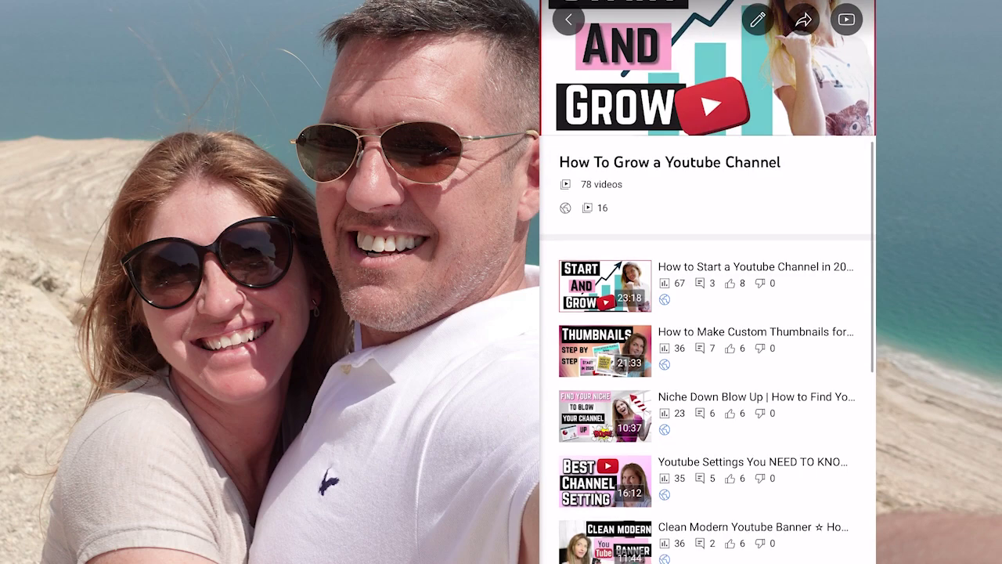
{"action": "scroll", "coordinate": [707, 313], "scroll_direction": "down", "scroll_amount": 5}
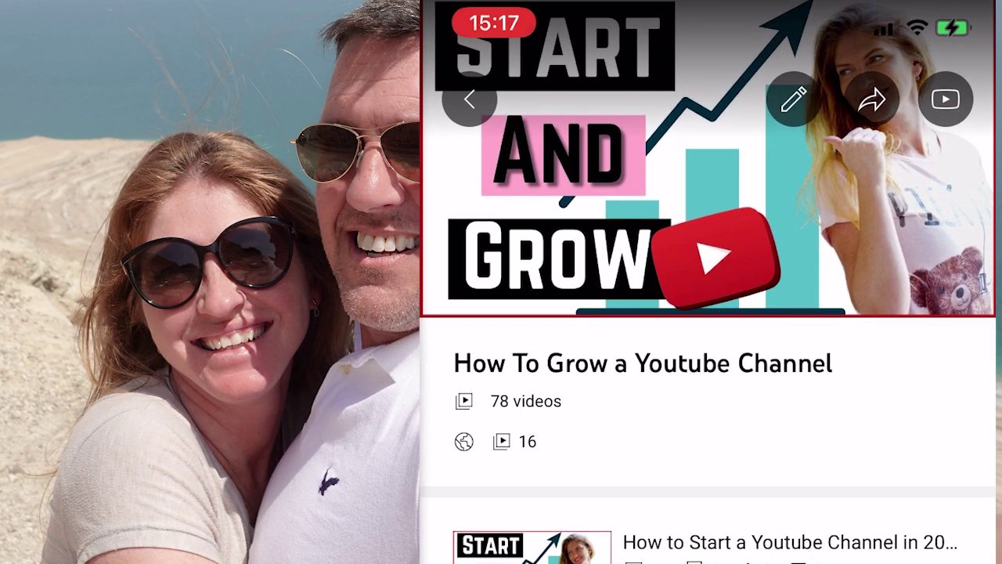
- Preview the Edit playlist page, share and play options without saving, then go back to Playlists
{"action": "left_click", "coordinate": [793, 99]}
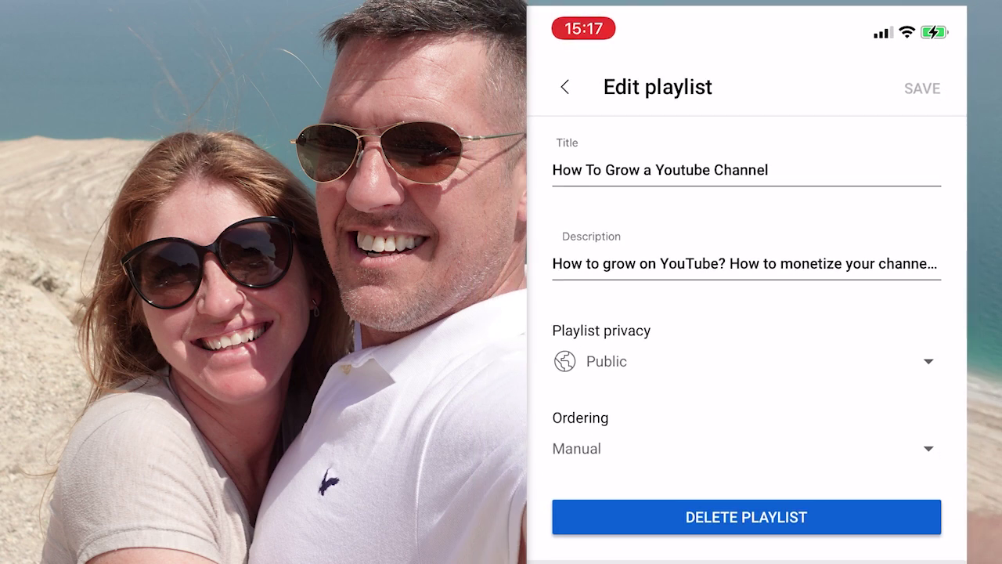
{"action": "left_click", "coordinate": [565, 86]}
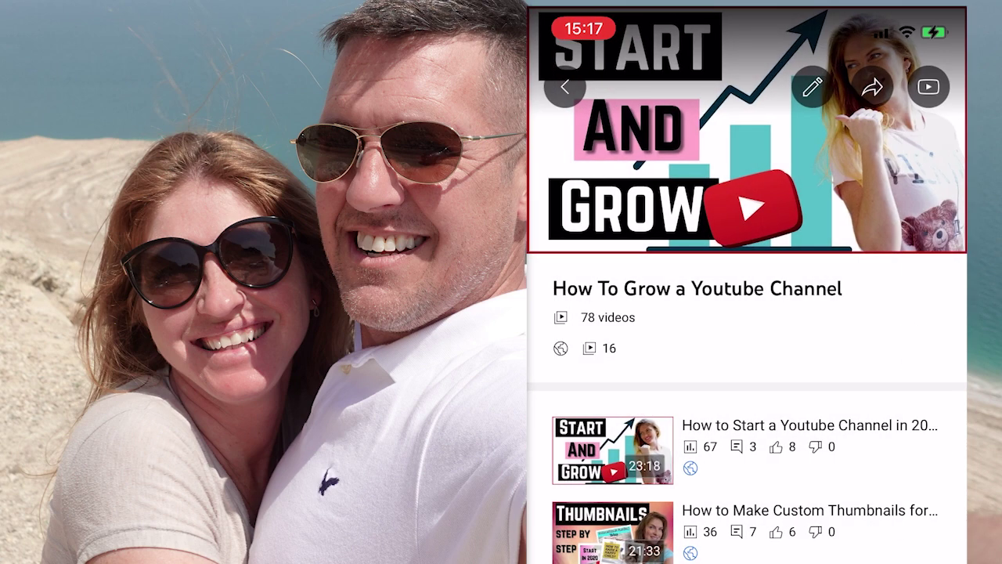
{"action": "left_click", "coordinate": [872, 87]}
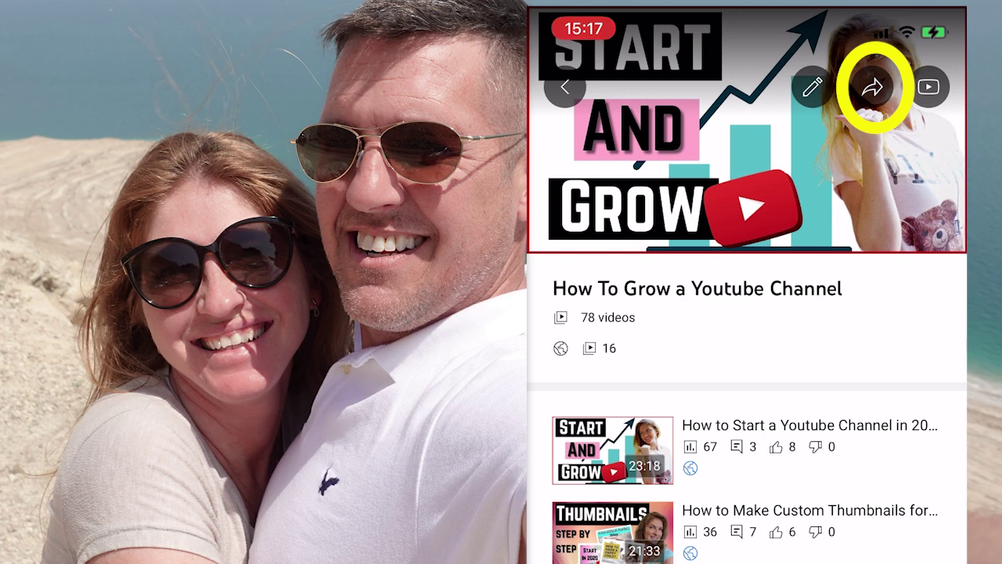
{"action": "left_click", "coordinate": [928, 87]}
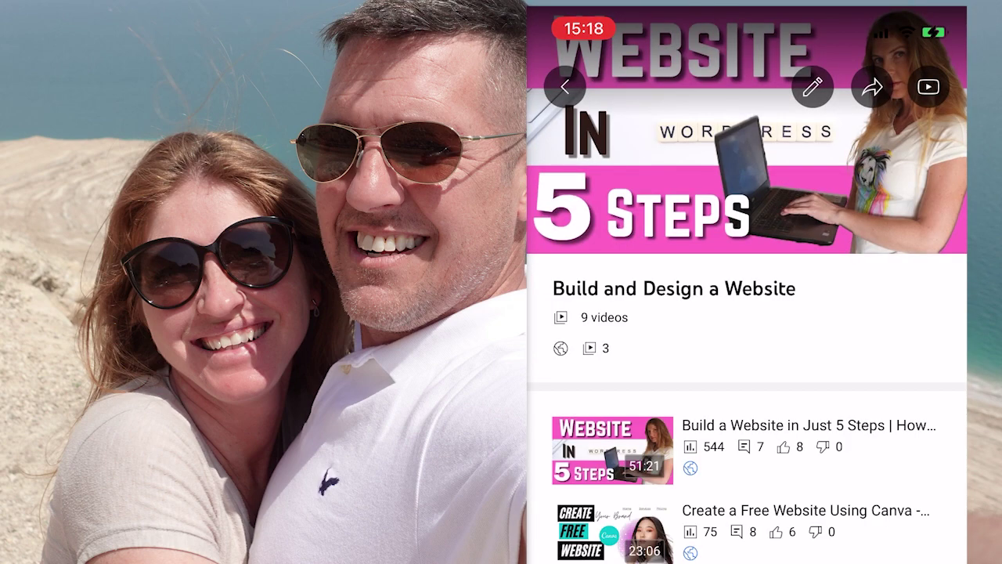
{"action": "left_click", "coordinate": [564, 87]}
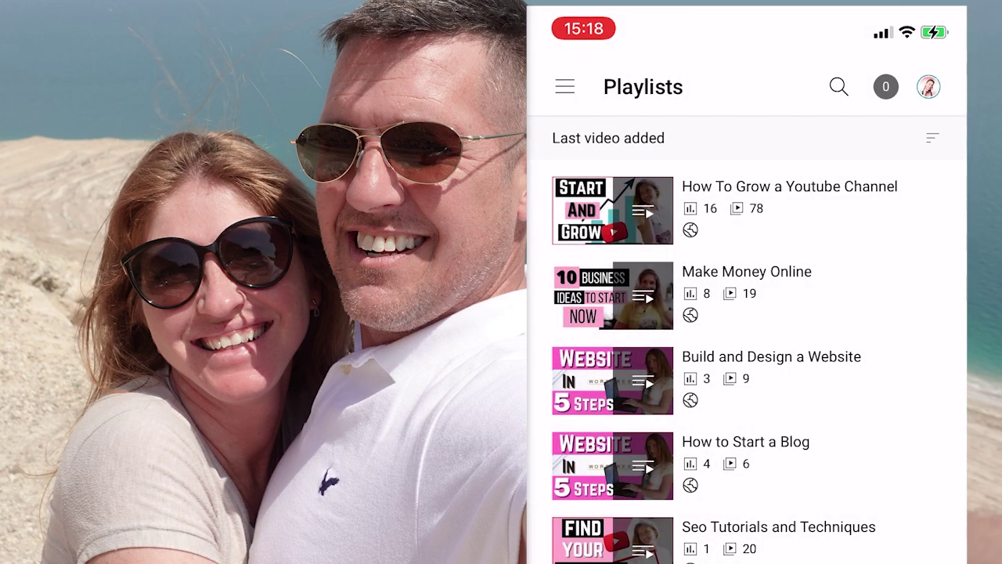
- Scroll the Playlists list and the How To Grow a Youtube Channel playlist's 78 videos
{"action": "scroll", "coordinate": [747, 352], "scroll_direction": "down", "scroll_amount": 10}
{"action": "scroll", "coordinate": [747, 352], "scroll_direction": "down", "scroll_amount": 2}
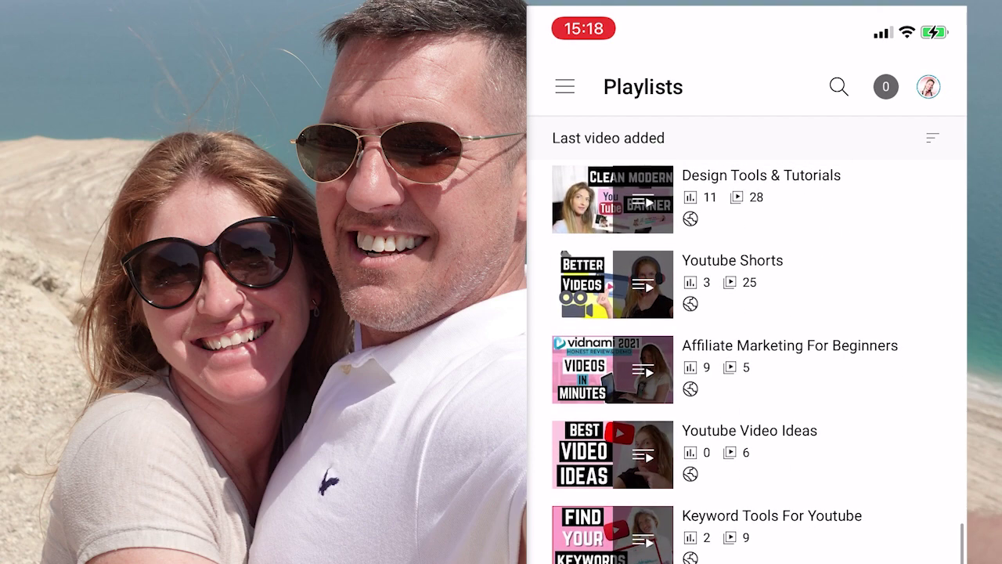
{"action": "scroll", "coordinate": [747, 353], "scroll_direction": "up", "scroll_amount": 15}
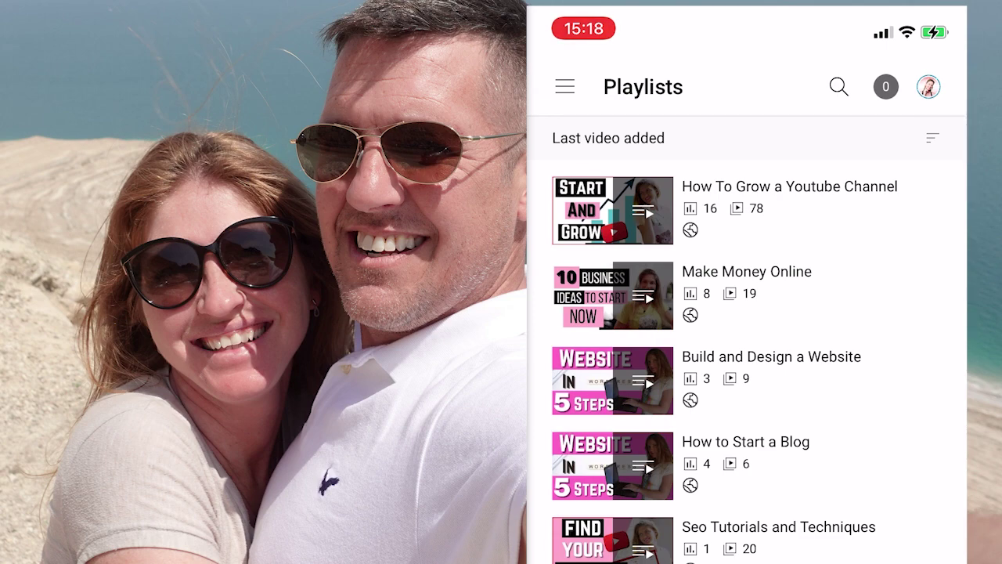
{"action": "scroll", "coordinate": [747, 352], "scroll_direction": "down", "scroll_amount": 10}
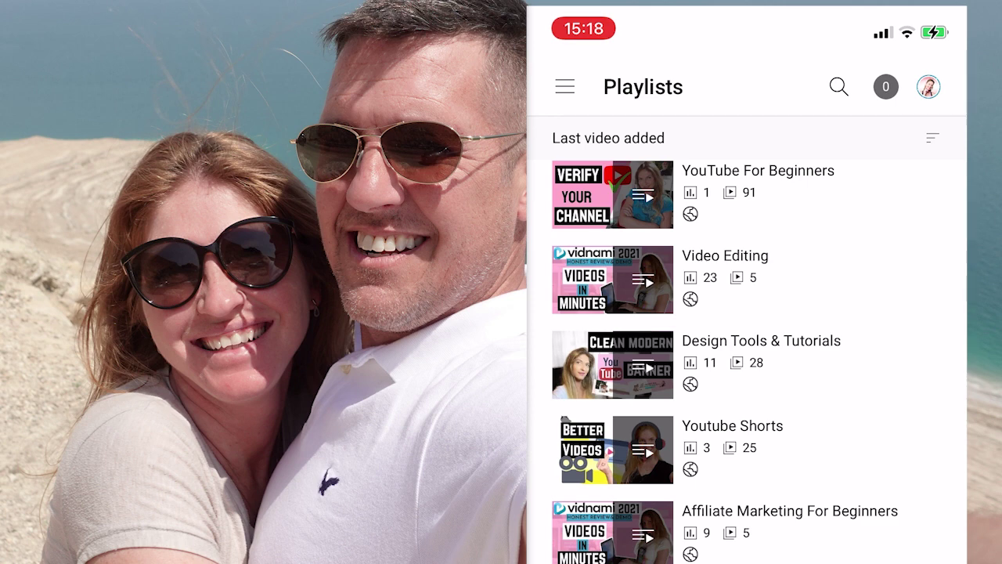
{"action": "scroll", "coordinate": [747, 352], "scroll_direction": "down", "scroll_amount": 3}
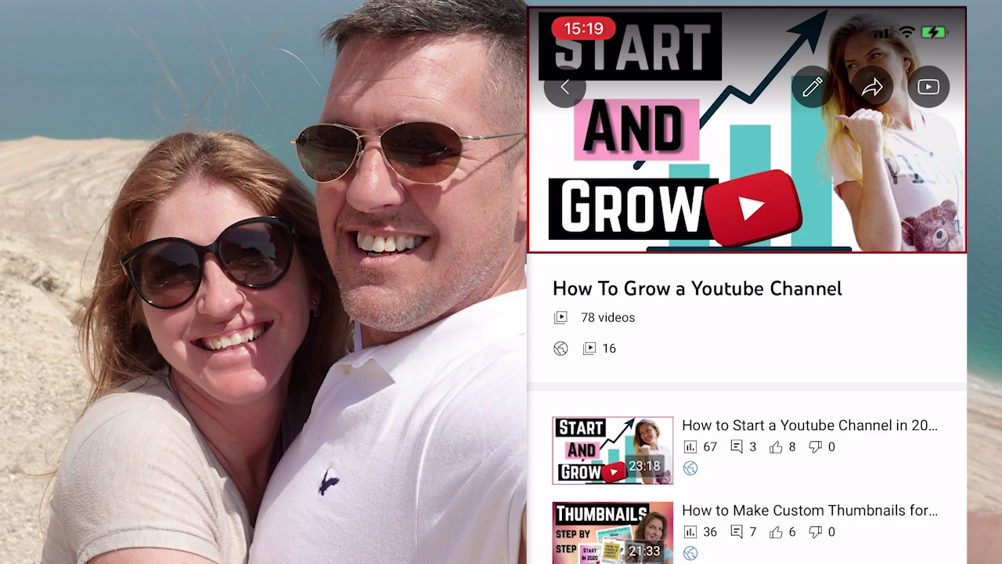
{"action": "scroll", "coordinate": [748, 336], "scroll_direction": "down", "scroll_amount": 20}
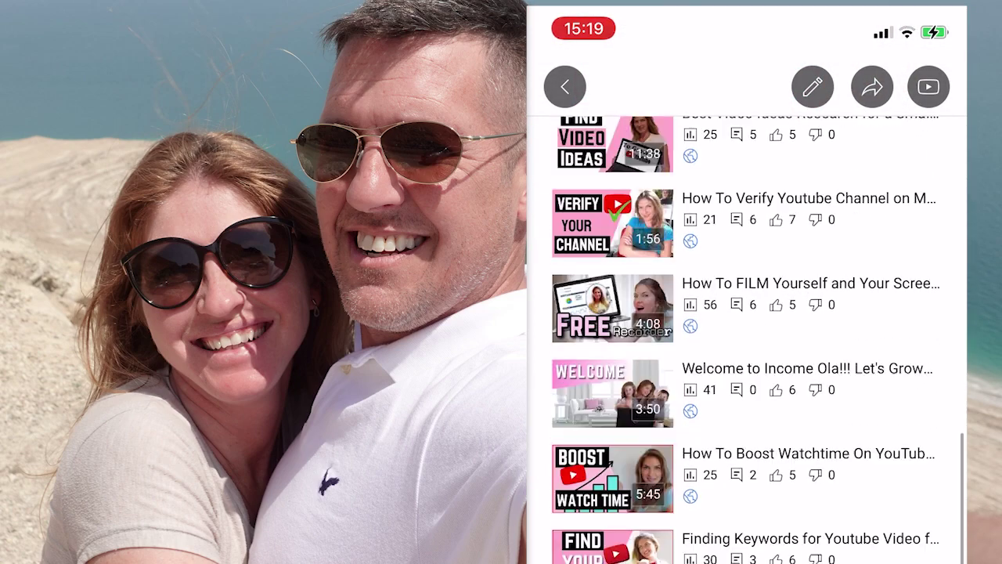